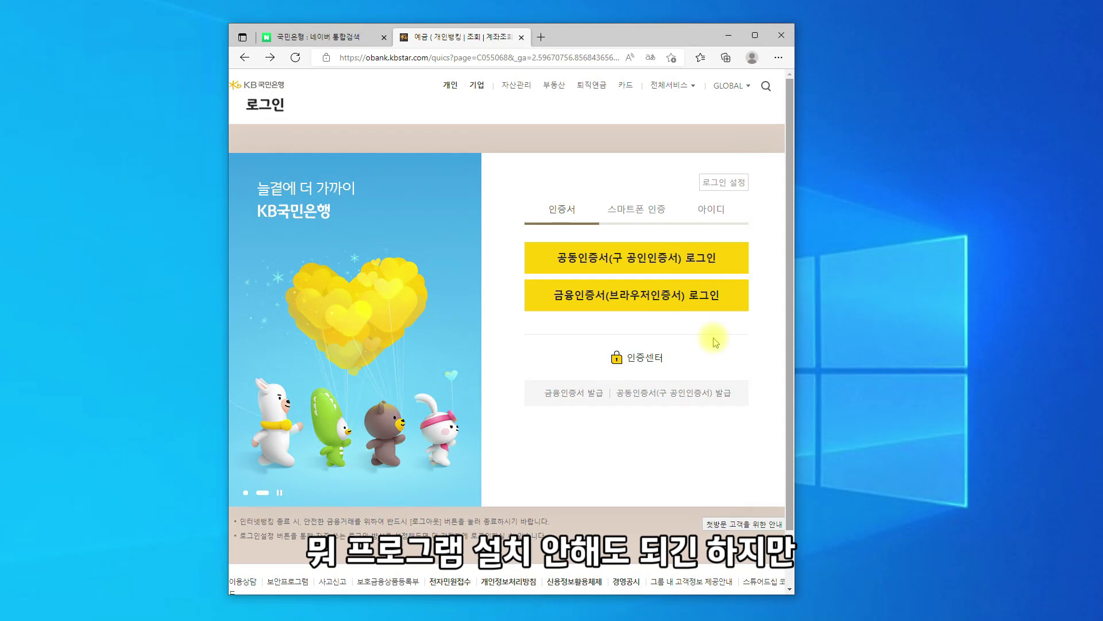
Start the joint certificate login on the KB bank site, accept the redirect to the security program page, and request the WizIn-Delfino G3 installer.
{"action": "left_click", "coordinate": [613, 260]}
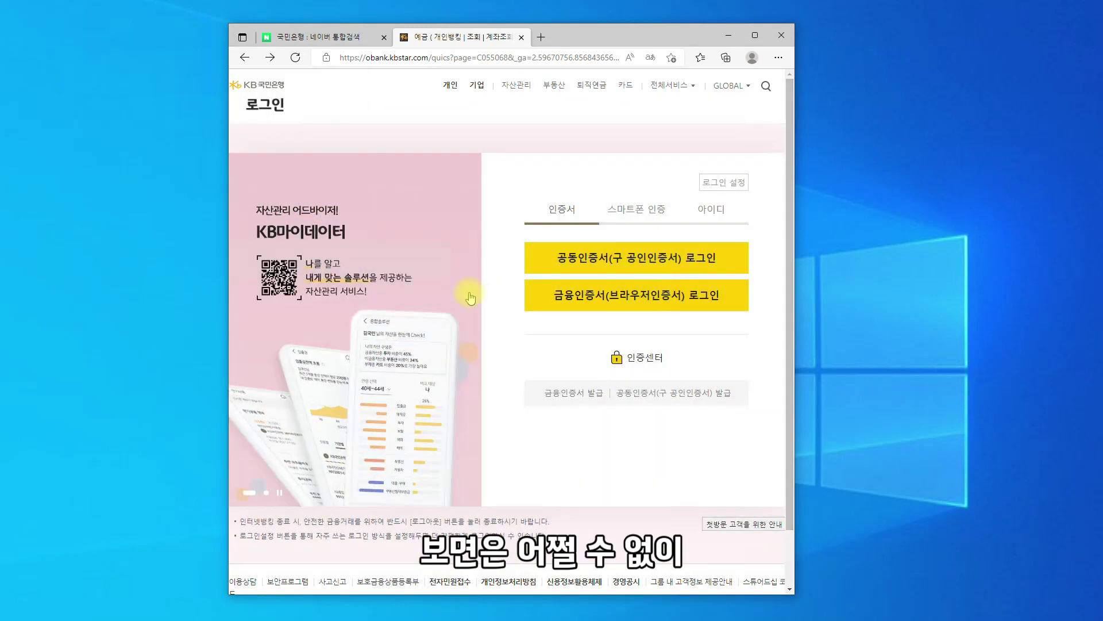
{"action": "left_click", "coordinate": [566, 131]}
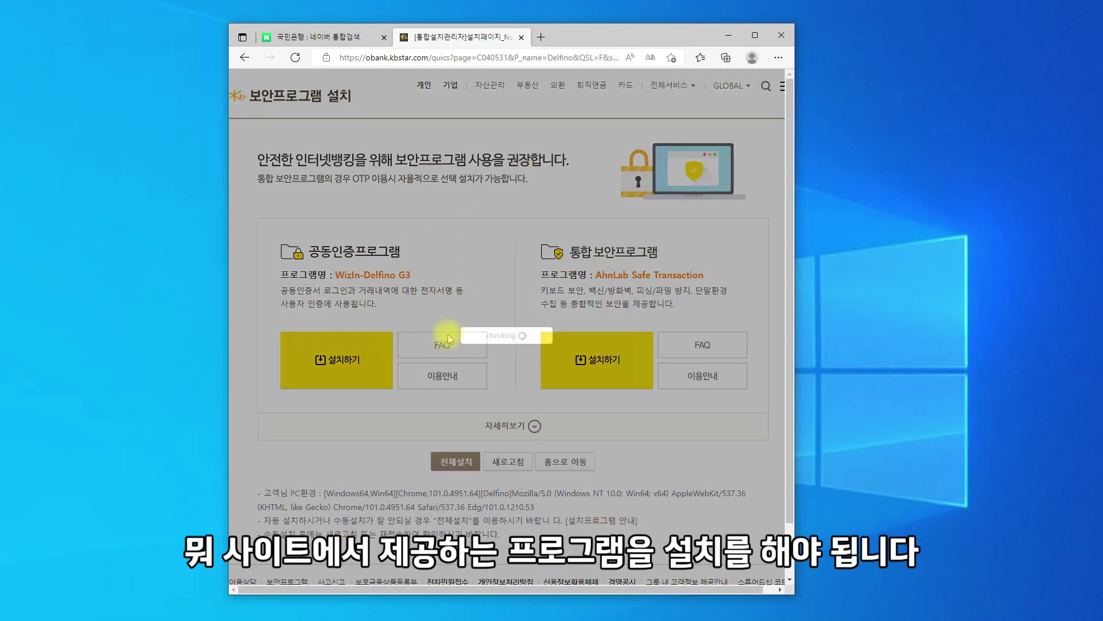
{"action": "left_click", "coordinate": [356, 351]}
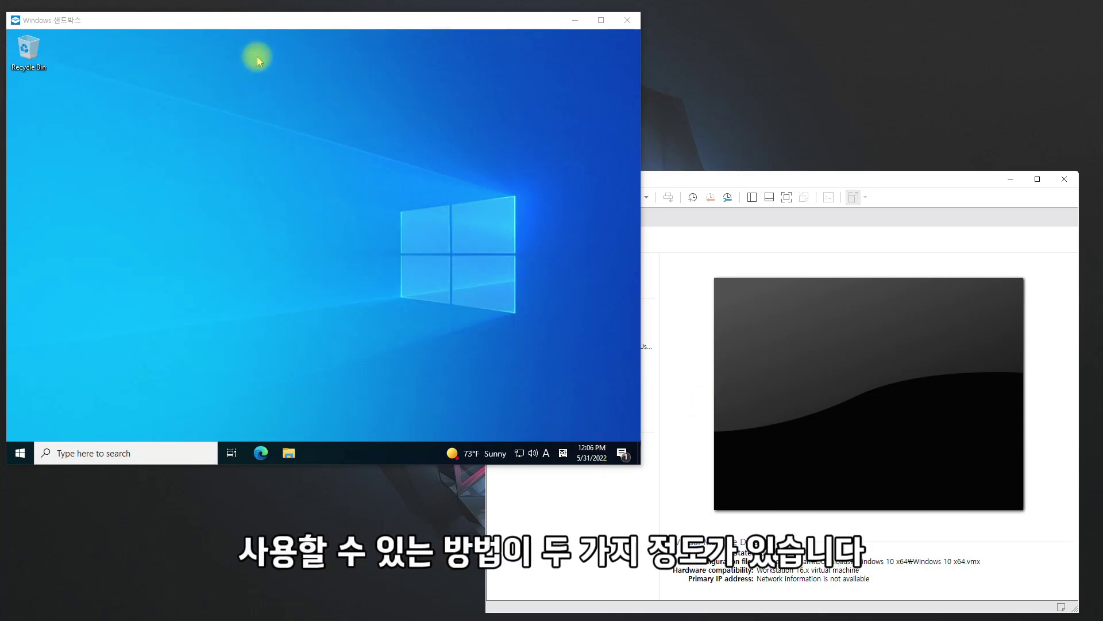
{"action": "left_click", "coordinate": [278, 23]}
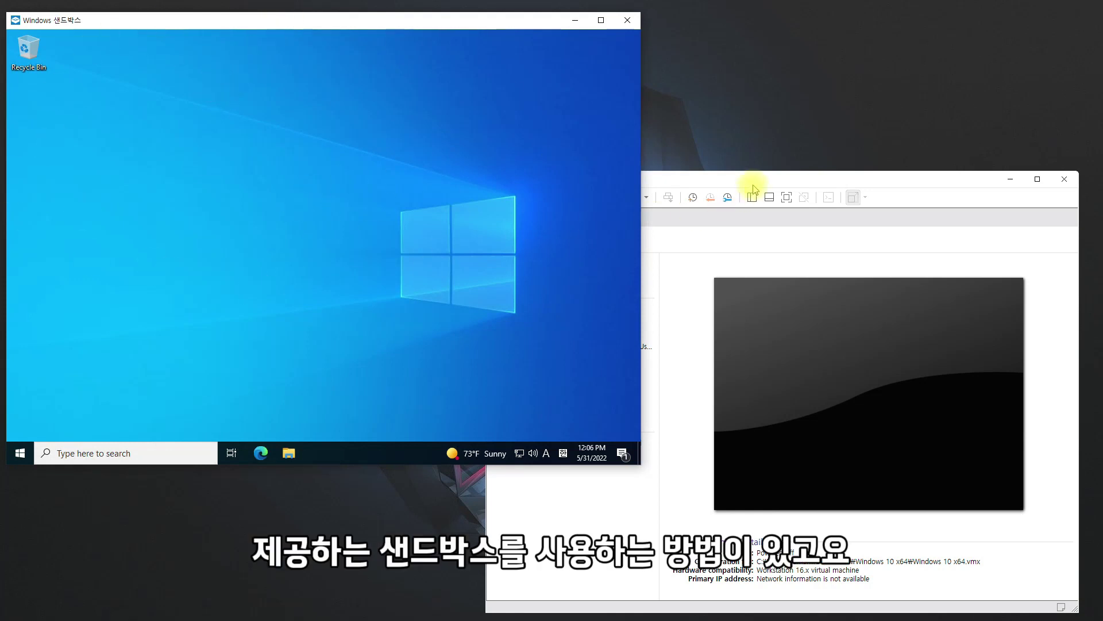
{"action": "left_click", "coordinate": [723, 179]}
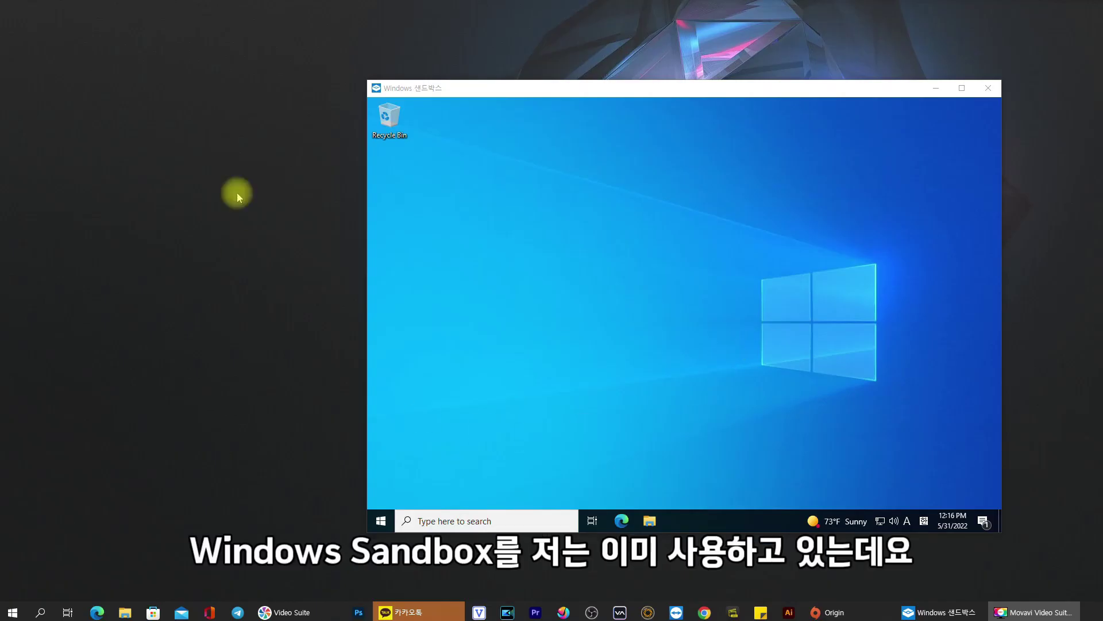
{"action": "mouse_move", "coordinate": [660, 94]}
{"action": "left_mouse_down"}
{"action": "mouse_move", "coordinate": [547, 98]}
{"action": "mouse_move", "coordinate": [678, 84]}
{"action": "left_mouse_up"}
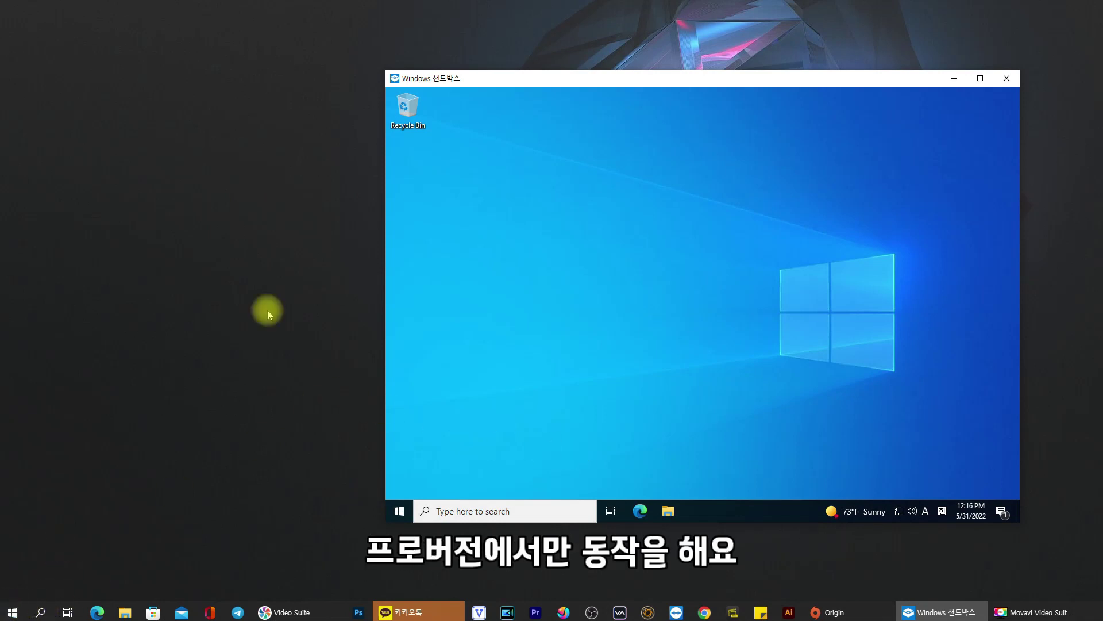
Open the Programs and Features window through the Apps and features settings, reposition it, and close Settings.
{"action": "right_click", "coordinate": [11, 612]}
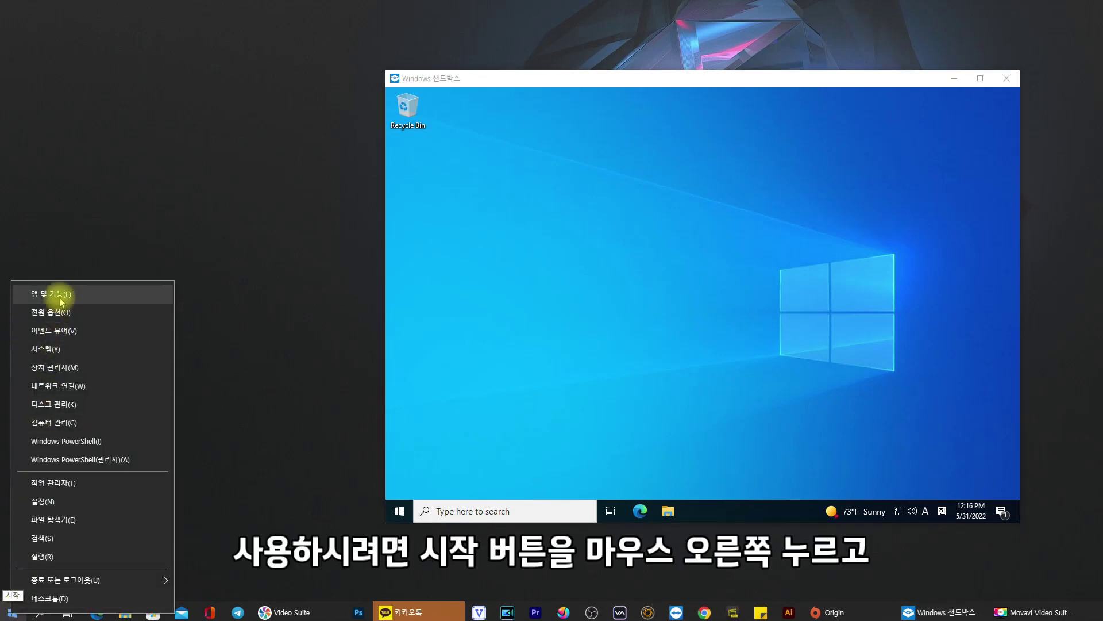
{"action": "left_click", "coordinate": [86, 294]}
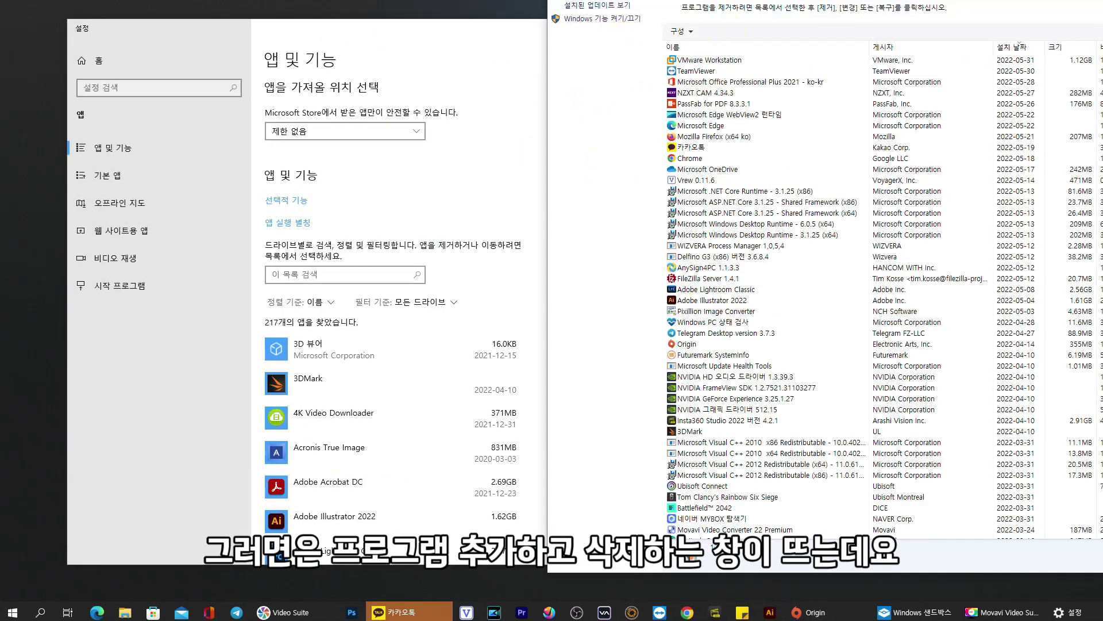
{"action": "left_click_drag", "start_coordinate": [783, 82], "coordinate": [451, 72]}
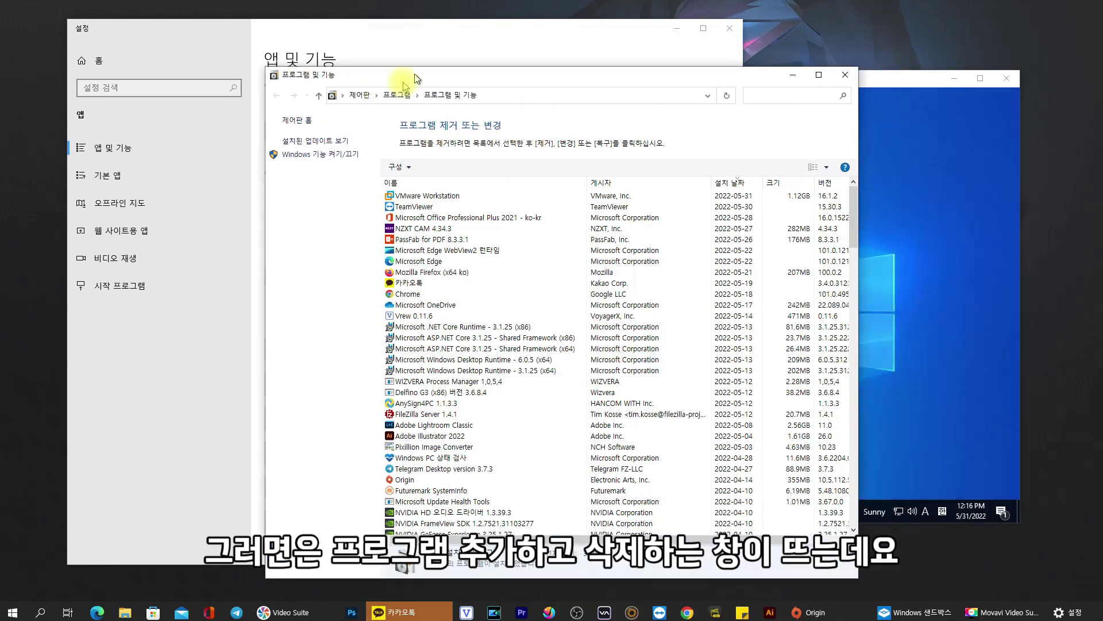
{"action": "left_click", "coordinate": [728, 31]}
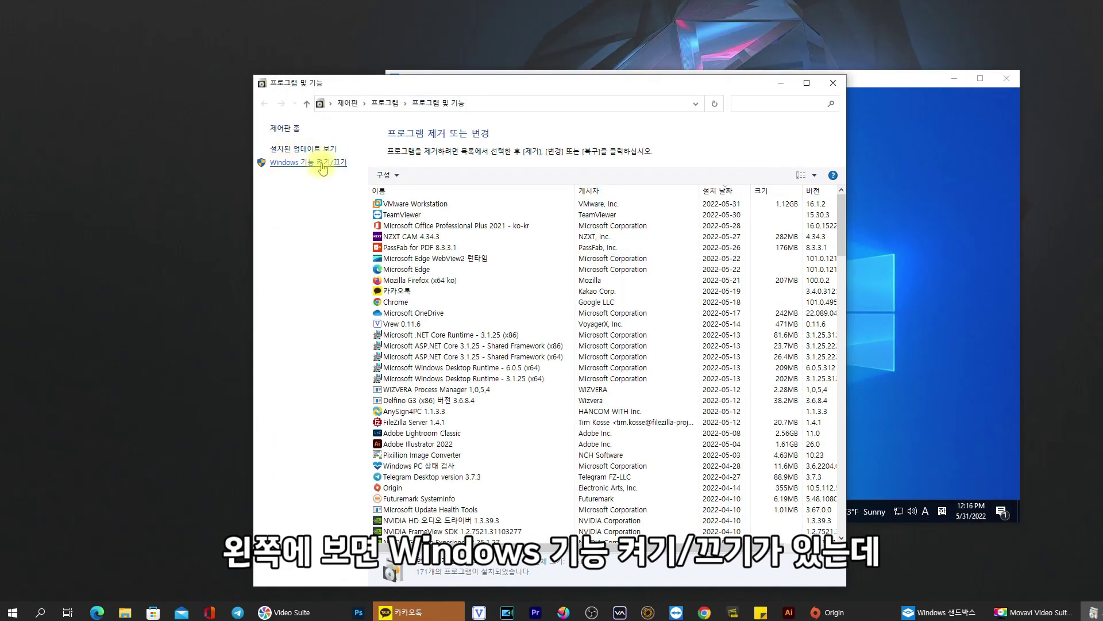
Open the dialog for turning Windows features on or off, and move and enlarge it to view the feature list.
{"action": "left_click", "coordinate": [322, 164]}
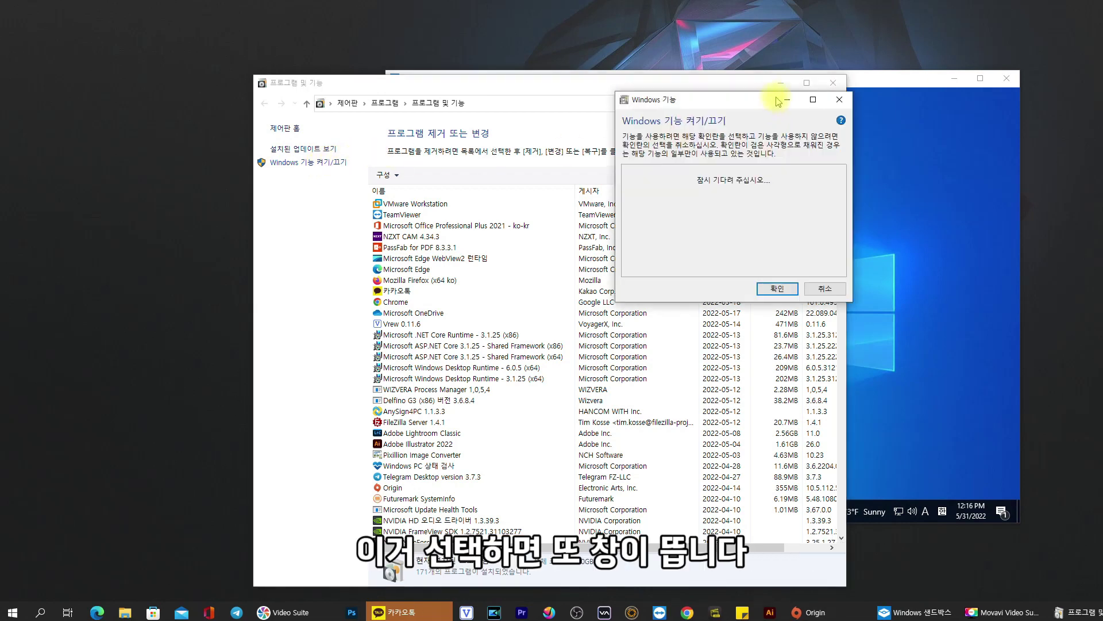
{"action": "left_click_drag", "start_coordinate": [764, 90], "coordinate": [205, 71]}
{"action": "left_click_drag", "start_coordinate": [333, 267], "coordinate": [372, 574]}
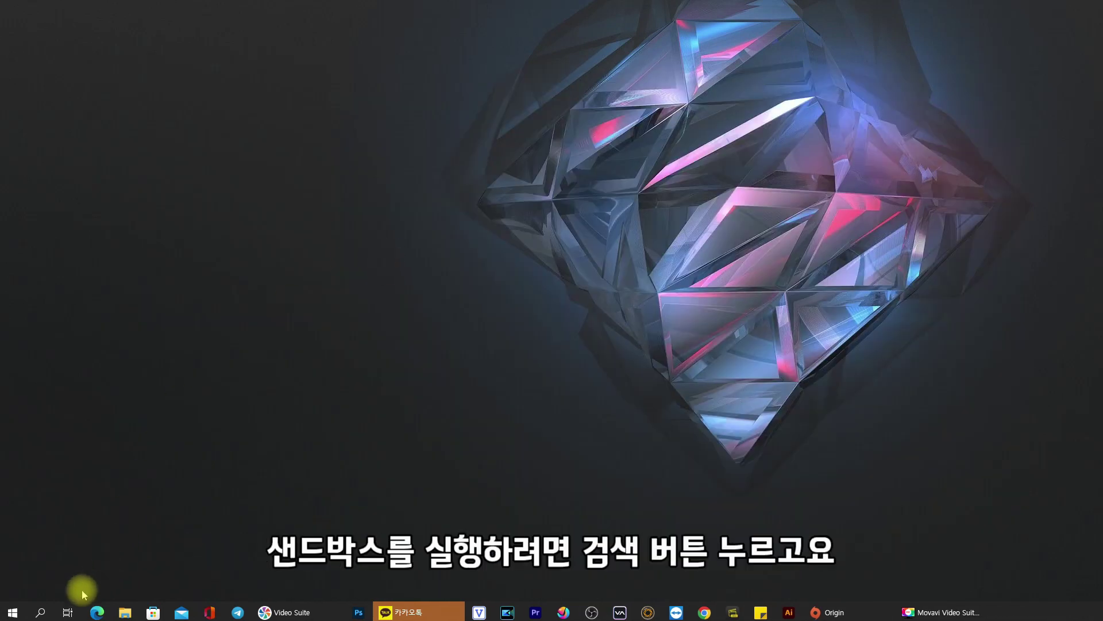
Search Windows for "sand", launch Windows Sandbox, and move its window fully into view.
{"action": "left_click", "coordinate": [40, 612]}
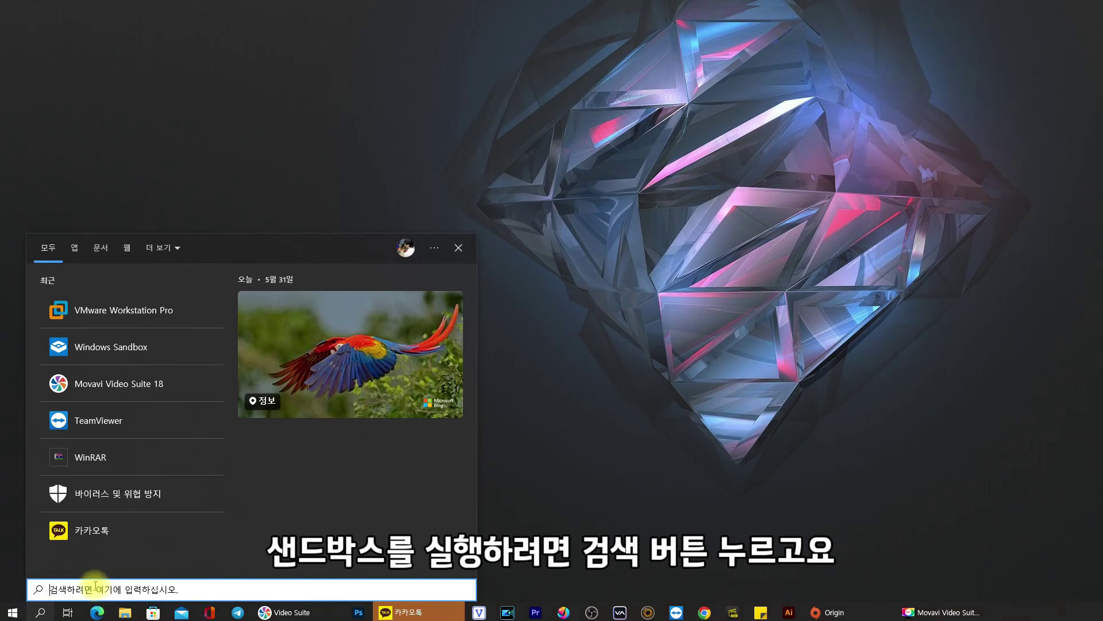
{"action": "type", "text": "sand"}
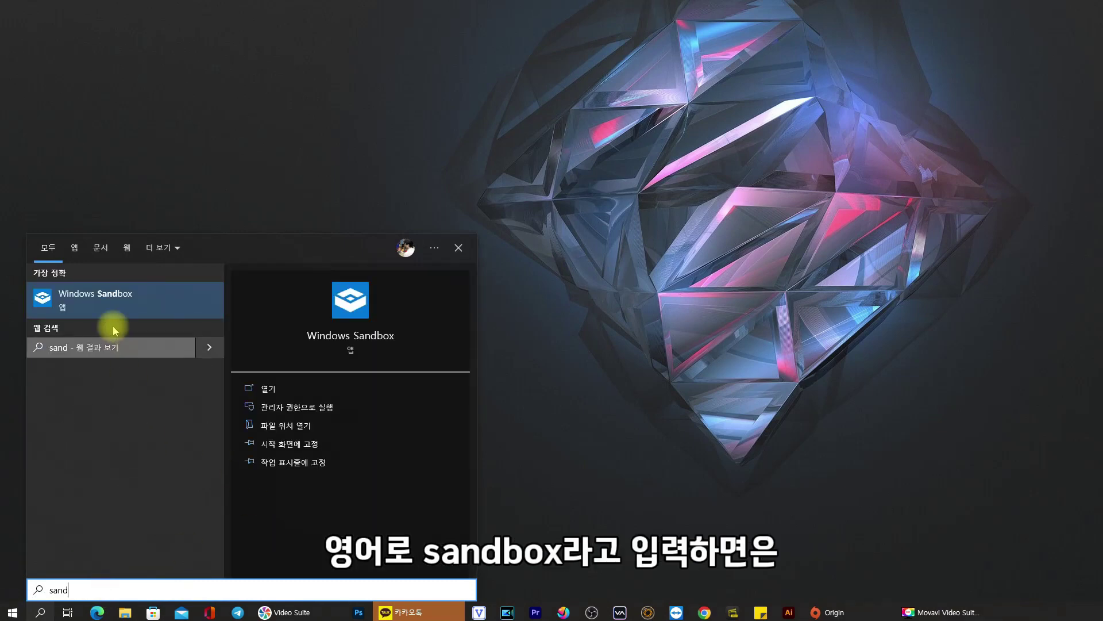
{"action": "left_click", "coordinate": [140, 302]}
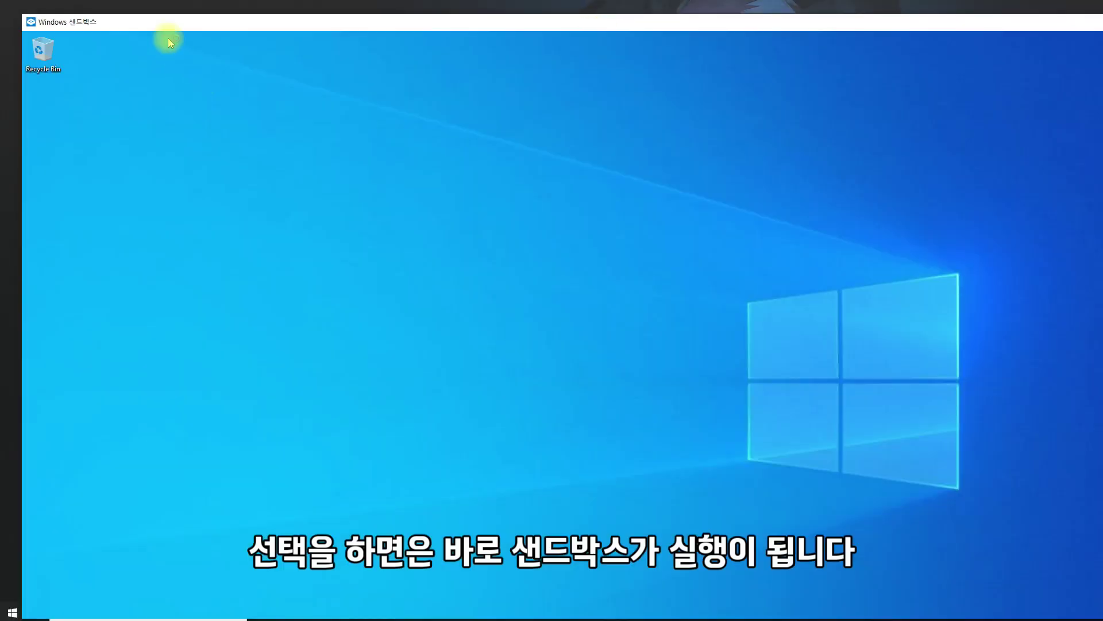
{"action": "left_click_drag", "start_coordinate": [184, 22], "coordinate": [279, 12]}
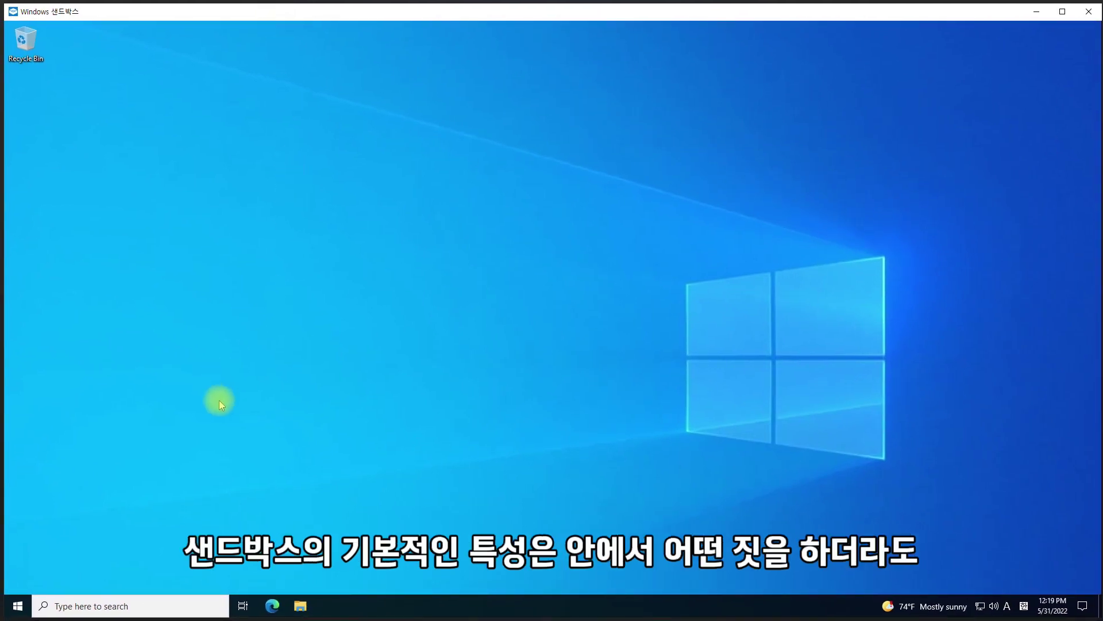
{"action": "left_click_drag", "start_coordinate": [206, 200], "coordinate": [188, 172]}
{"action": "left_click_drag", "start_coordinate": [311, 214], "coordinate": [705, 454]}
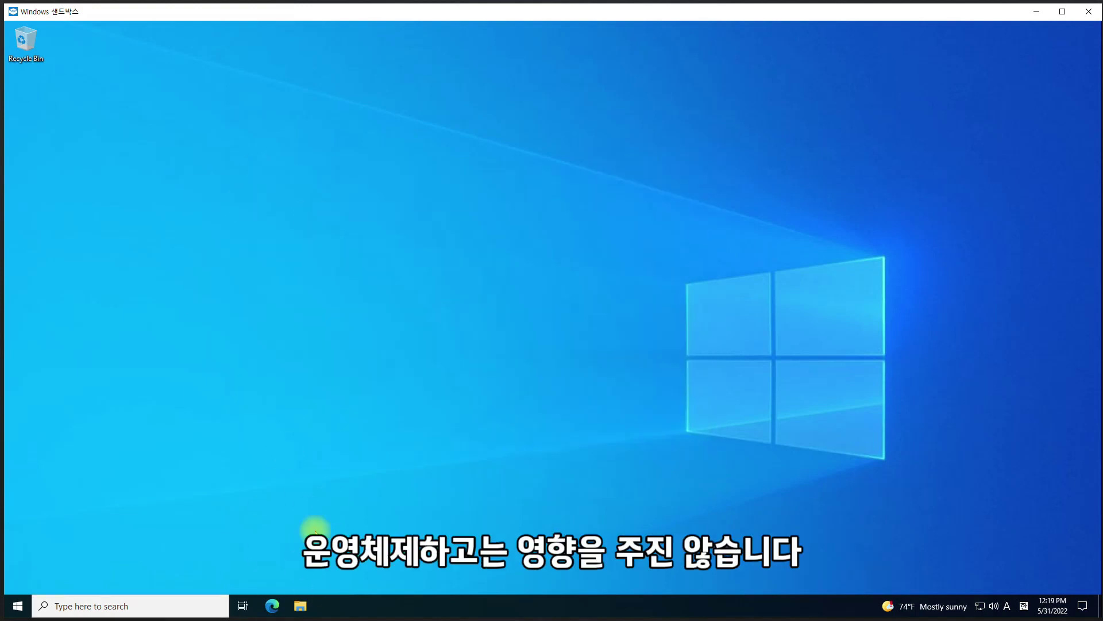
Browse the sandbox's files from the Recycle Bin window to This PC and into Local Disk (C:).
{"action": "double_click", "coordinate": [34, 50]}
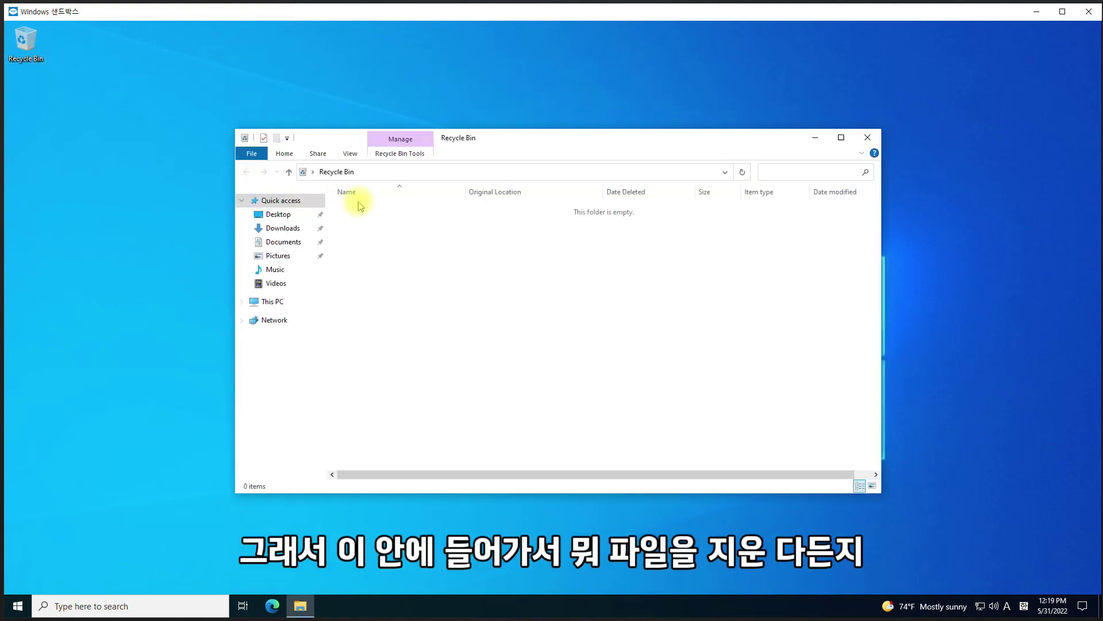
{"action": "left_click", "coordinate": [271, 302]}
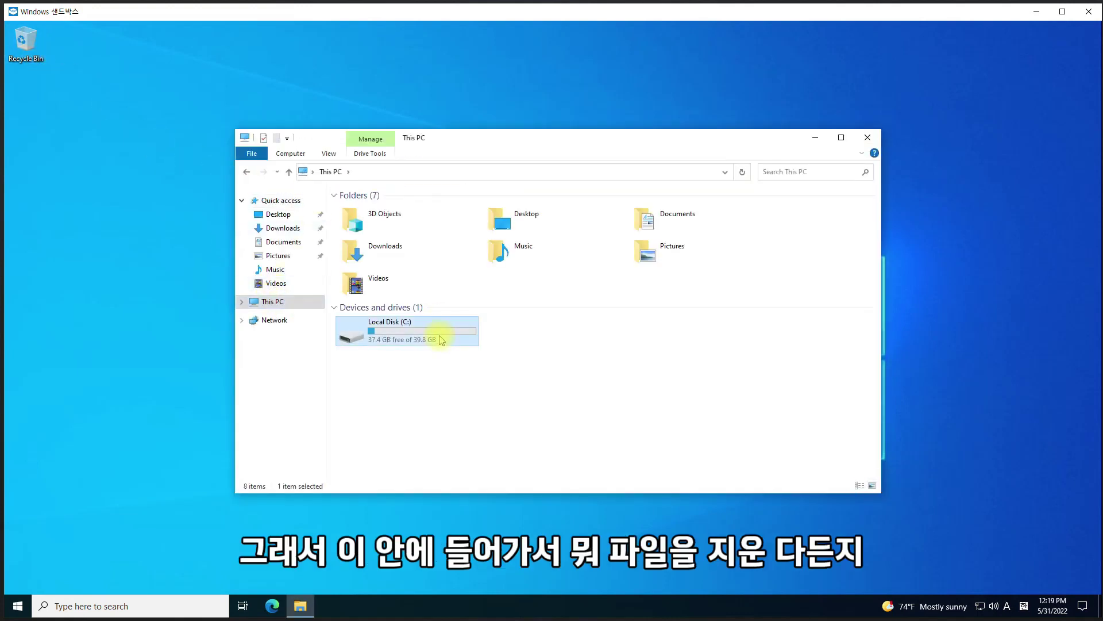
{"action": "double_click", "coordinate": [438, 333]}
{"action": "left_click_drag", "start_coordinate": [512, 342], "coordinate": [325, 242]}
{"action": "left_click", "coordinate": [432, 346]}
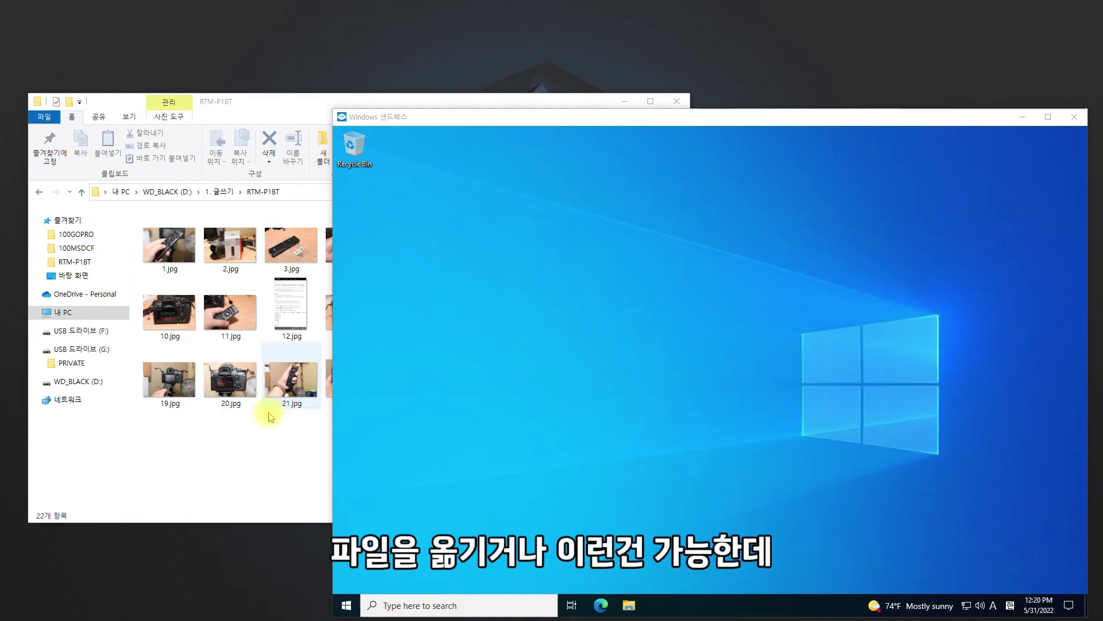
Arrange the host's RTM-P1BT folder window and the Windows Sandbox window so both are accessible.
{"action": "left_click", "coordinate": [230, 447]}
{"action": "left_click_drag", "start_coordinate": [275, 102], "coordinate": [269, 27]}
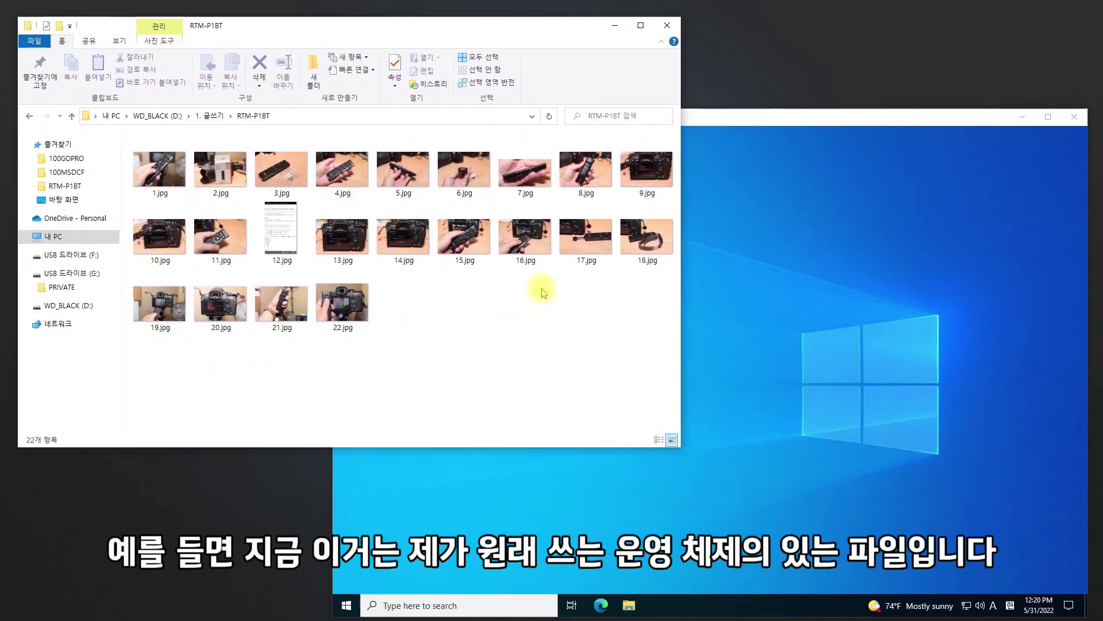
{"action": "left_click_drag", "start_coordinate": [586, 313], "coordinate": [485, 315]}
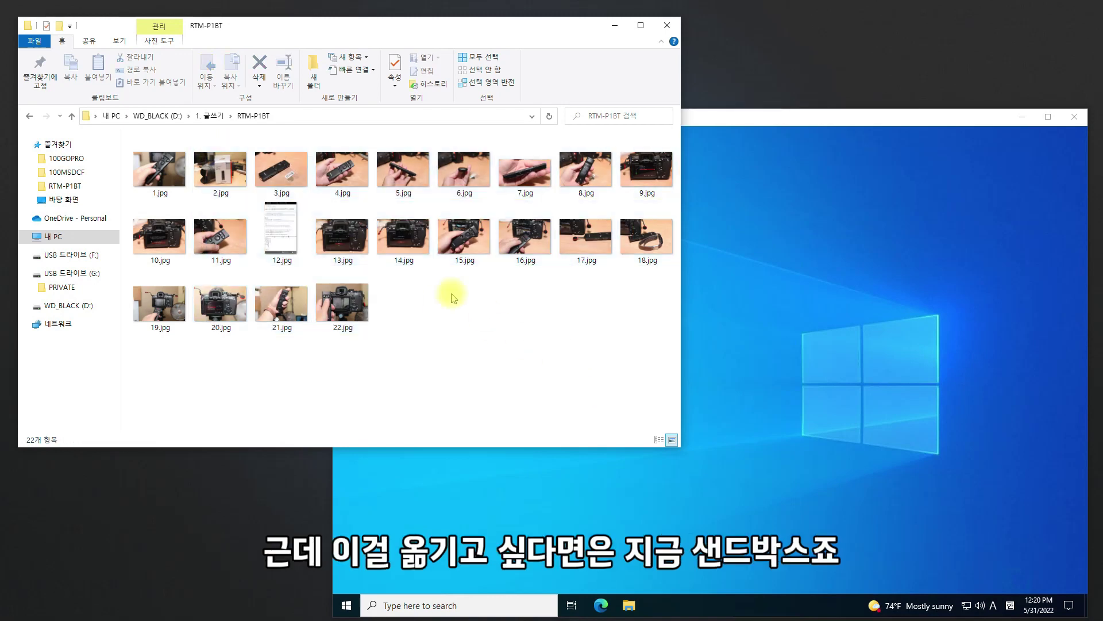
{"action": "left_click", "coordinate": [764, 308]}
{"action": "mouse_move", "coordinate": [576, 114]}
{"action": "left_mouse_down"}
{"action": "mouse_move", "coordinate": [546, 121]}
{"action": "mouse_move", "coordinate": [564, 119]}
{"action": "left_mouse_up"}
Copy 11.jpg from the host's RTM-P1BT folder and paste it onto the sandbox desktop.
{"action": "left_click", "coordinate": [216, 236]}
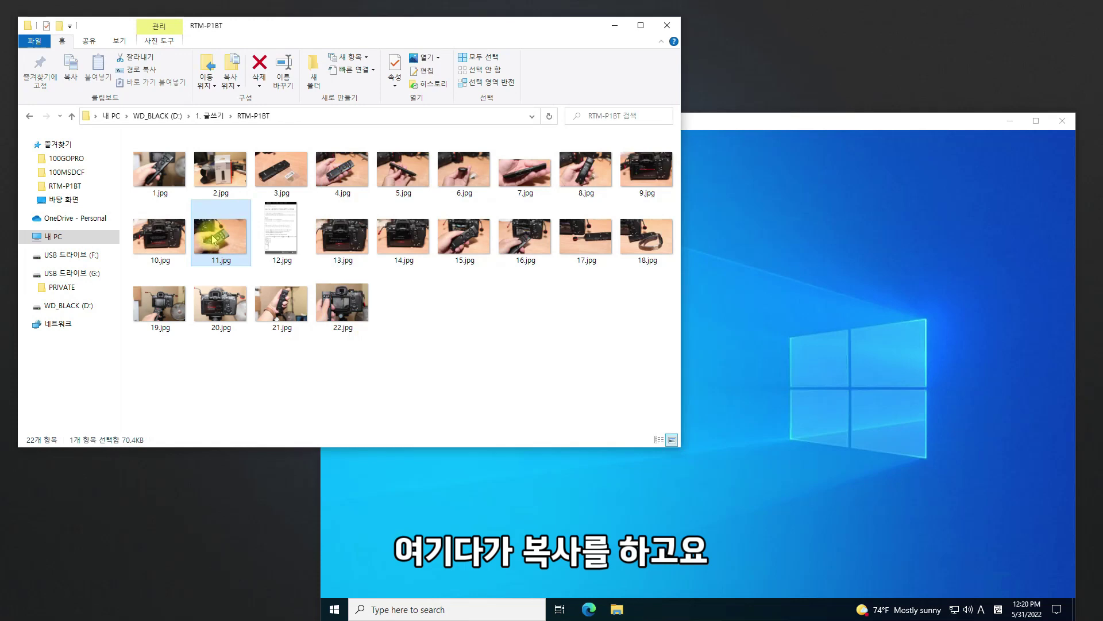
{"action": "right_click", "coordinate": [214, 239]}
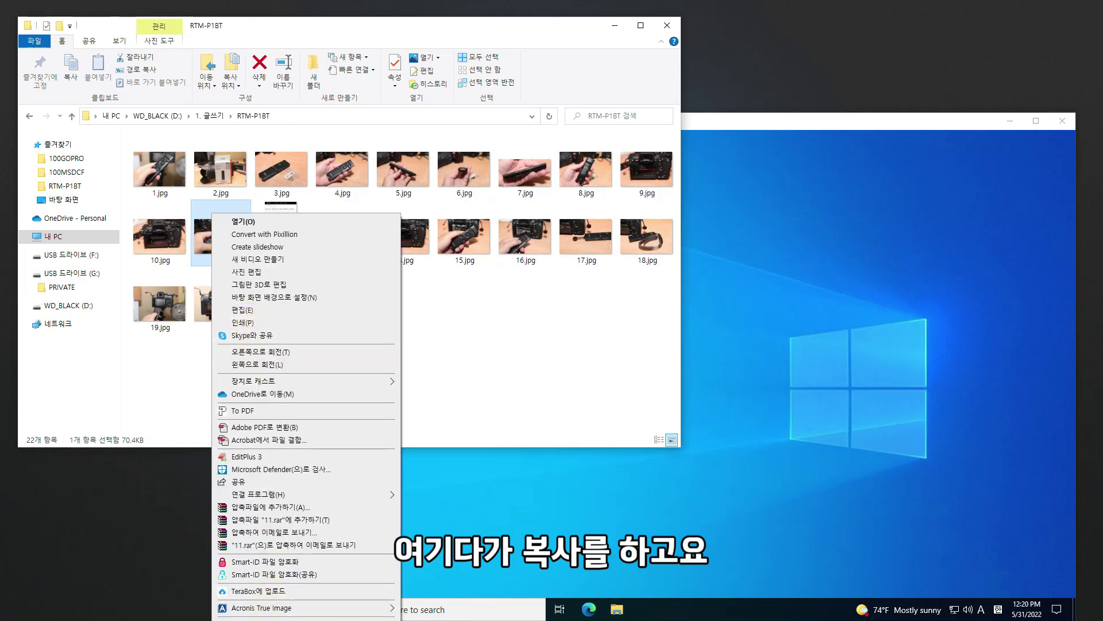
{"action": "key", "text": "ctrl+c"}
{"action": "left_click", "coordinate": [776, 450]}
{"action": "right_click", "coordinate": [561, 245]}
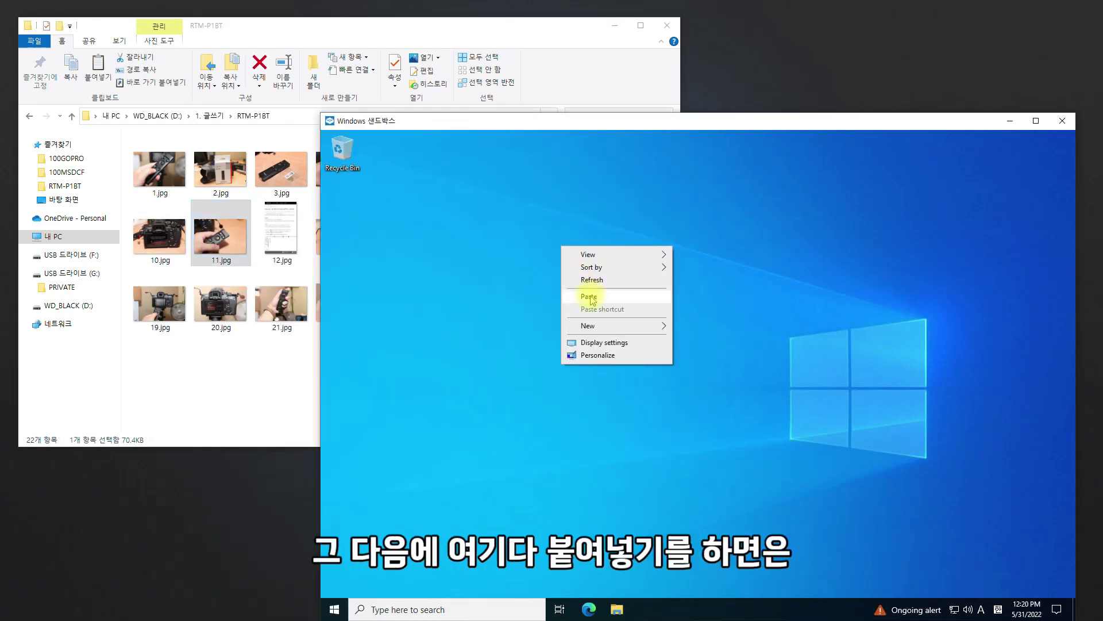
{"action": "left_click", "coordinate": [589, 296]}
Try to open the pasted 11 image on the sandbox desktop, and dismiss the app prompt.
{"action": "double_click", "coordinate": [562, 263]}
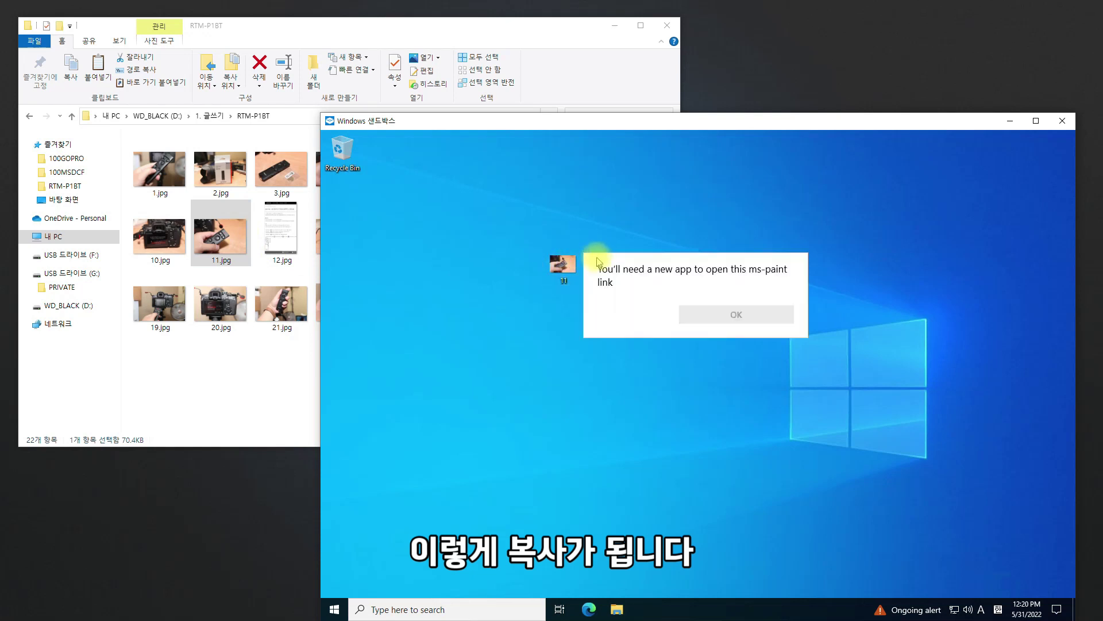
{"action": "left_click", "coordinate": [500, 288]}
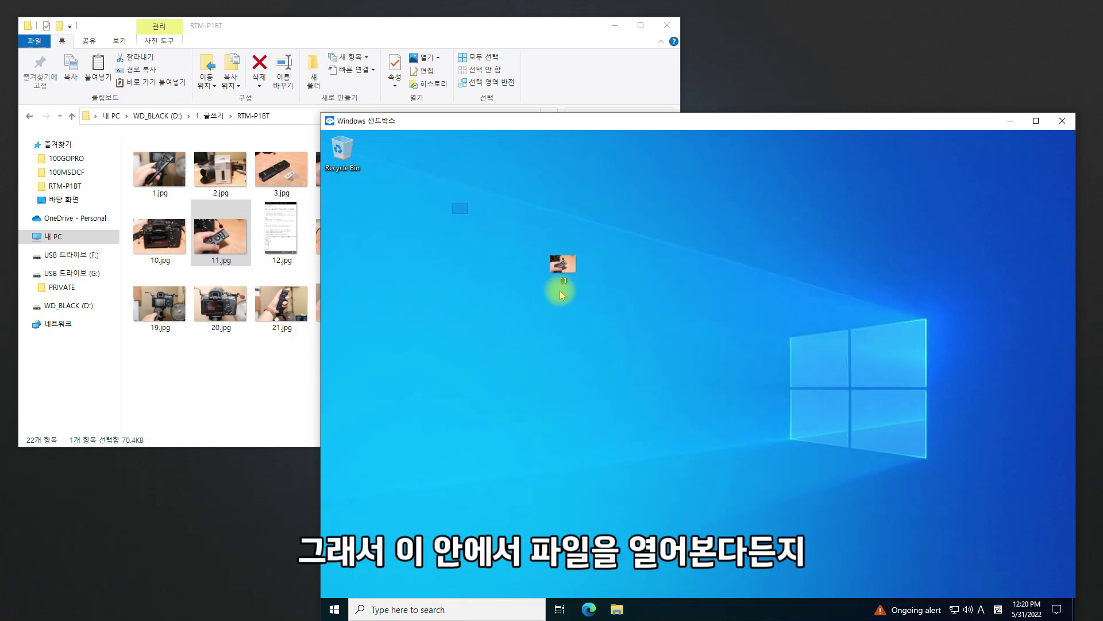
{"action": "left_click_drag", "start_coordinate": [421, 201], "coordinate": [615, 356]}
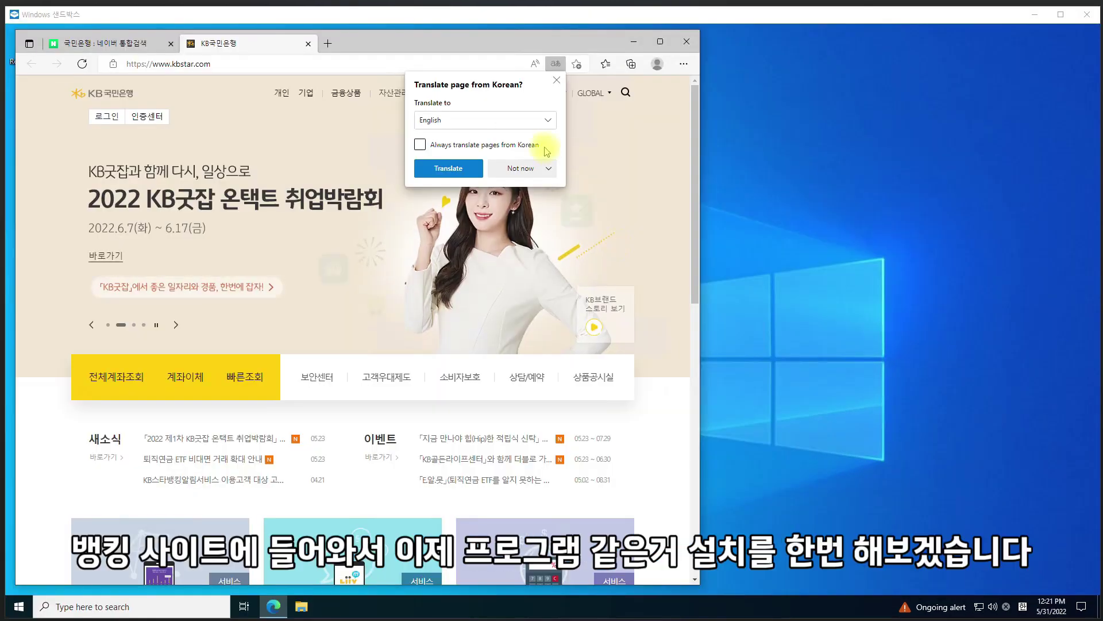
Open the KB bank login page in the sandbox, choose joint certificate login, and accept the redirect to the security program installation page.
{"action": "left_click", "coordinate": [101, 118]}
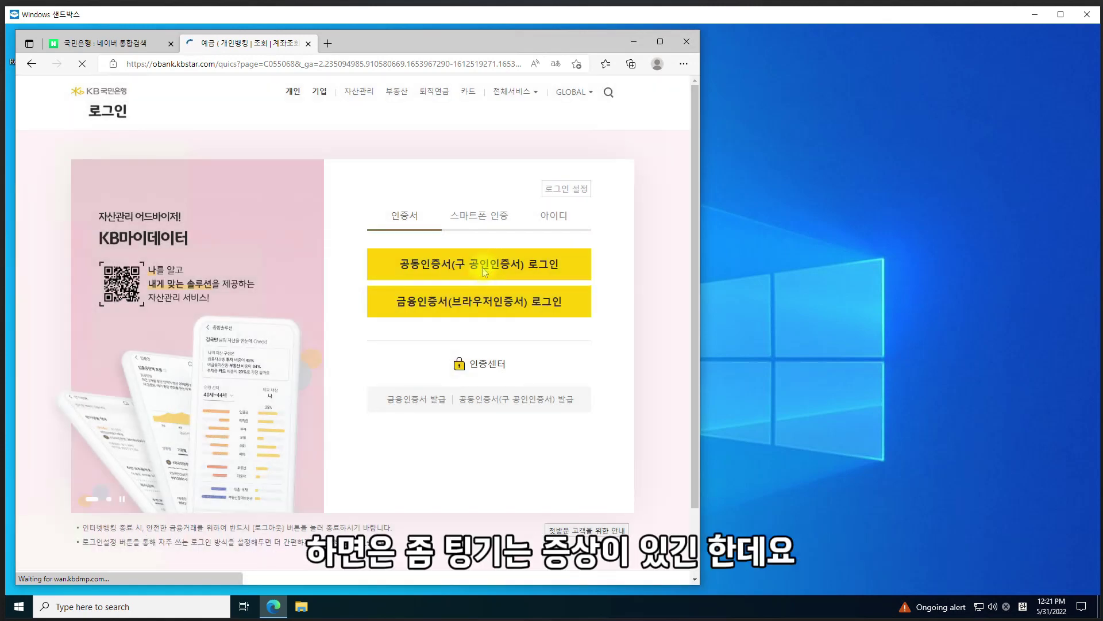
{"action": "left_click", "coordinate": [483, 268]}
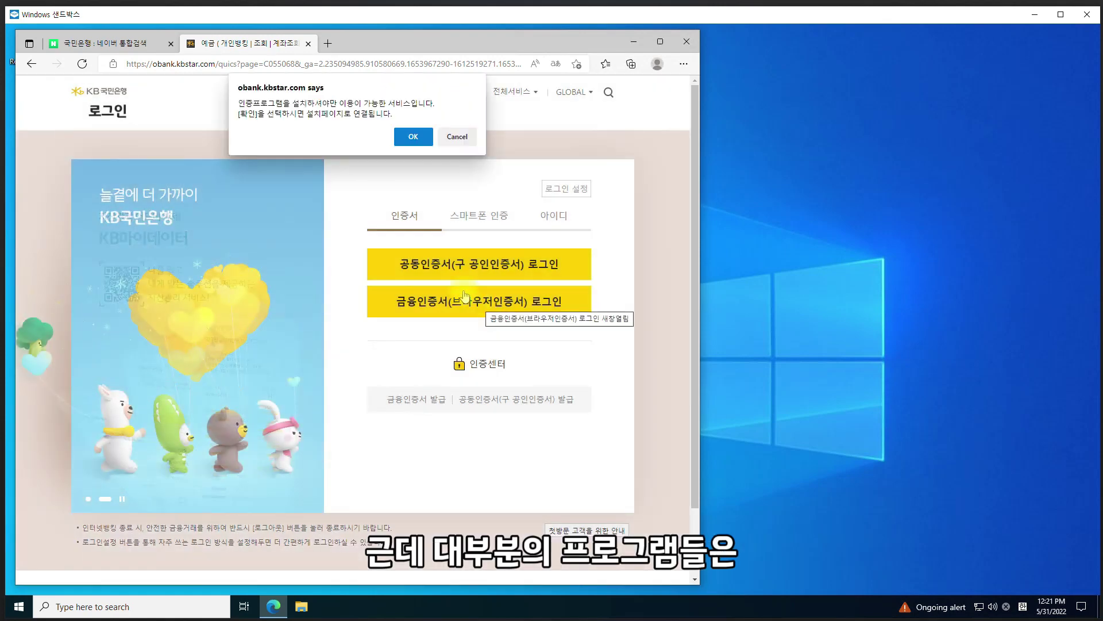
{"action": "left_click", "coordinate": [414, 141]}
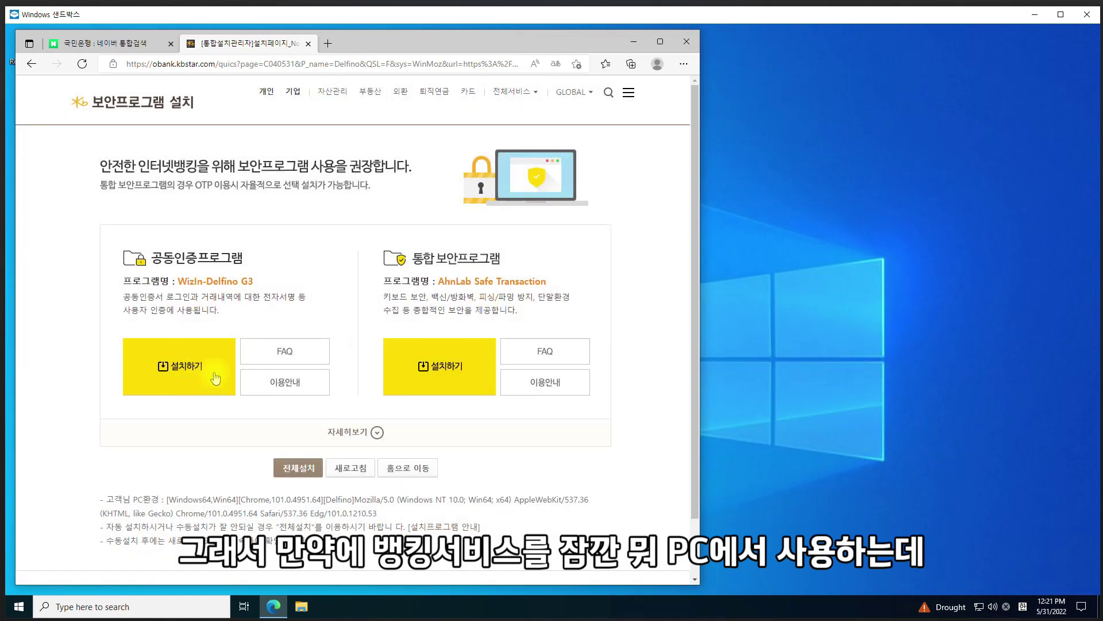
Download the WizIn-Delfino G3 installer in the sandbox, run delfino-g3 from the Downloads folder, and proceed through its setup window.
{"action": "left_click", "coordinate": [214, 377]}
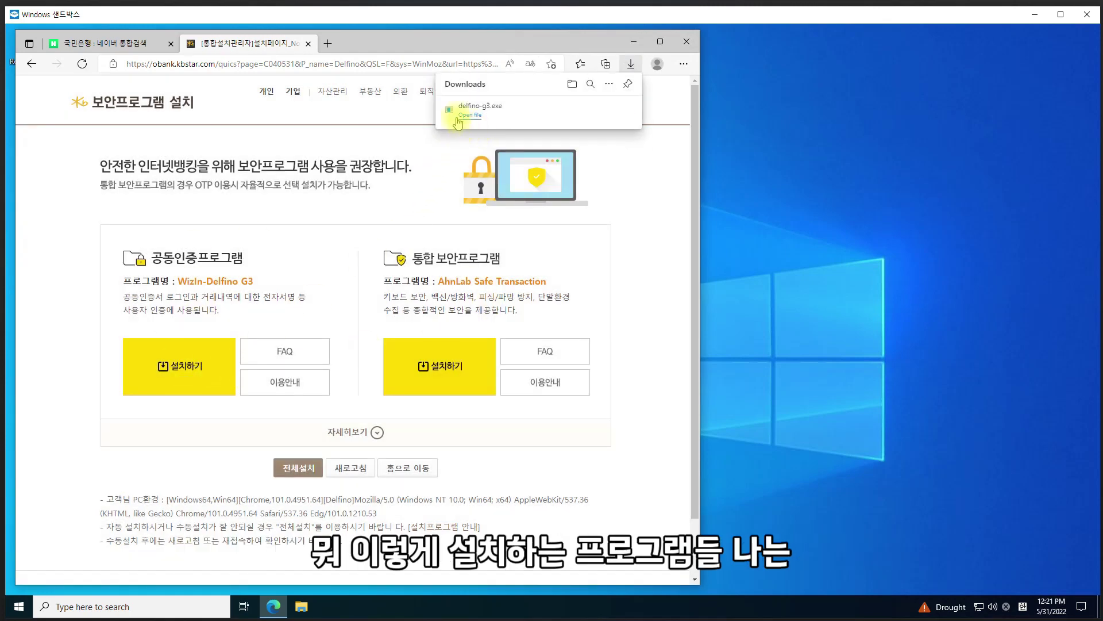
{"action": "left_click", "coordinate": [592, 110]}
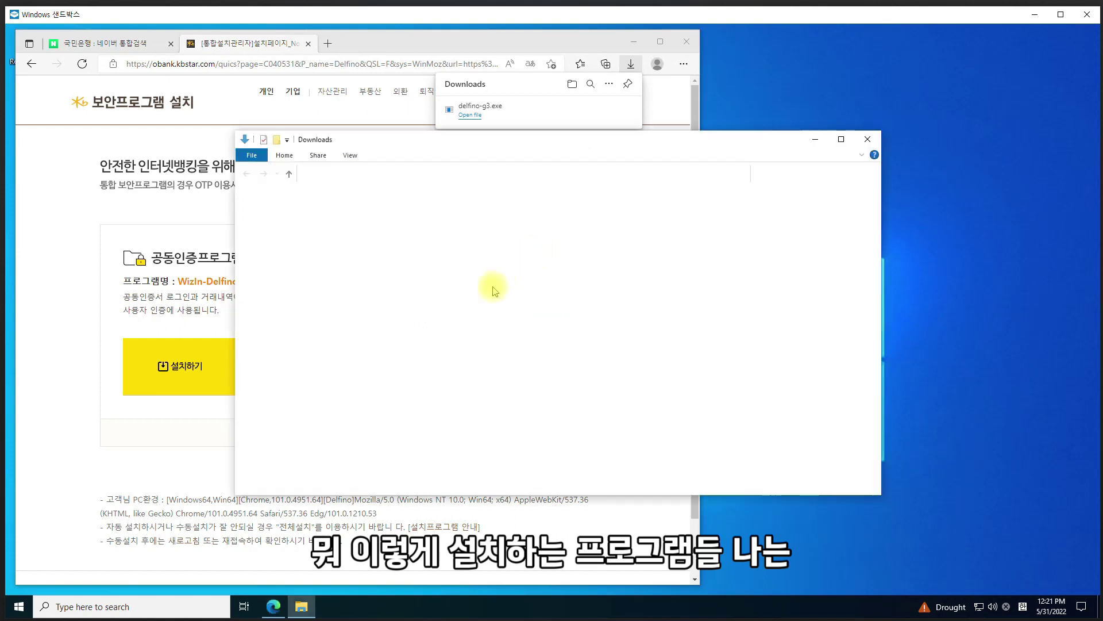
{"action": "double_click", "coordinate": [378, 230]}
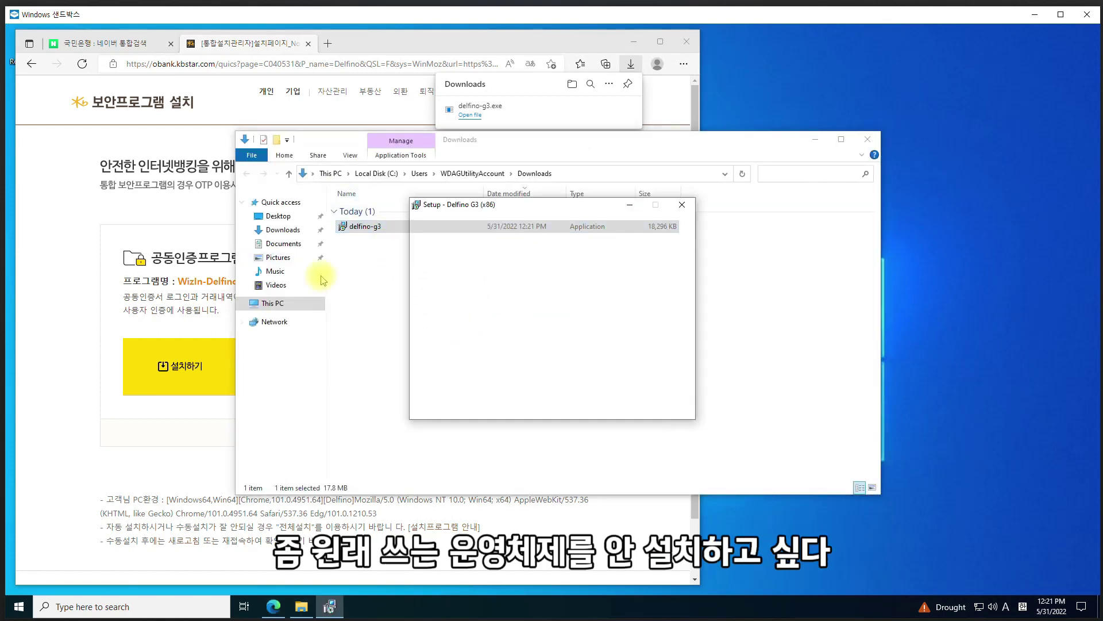
{"action": "left_click", "coordinate": [626, 407]}
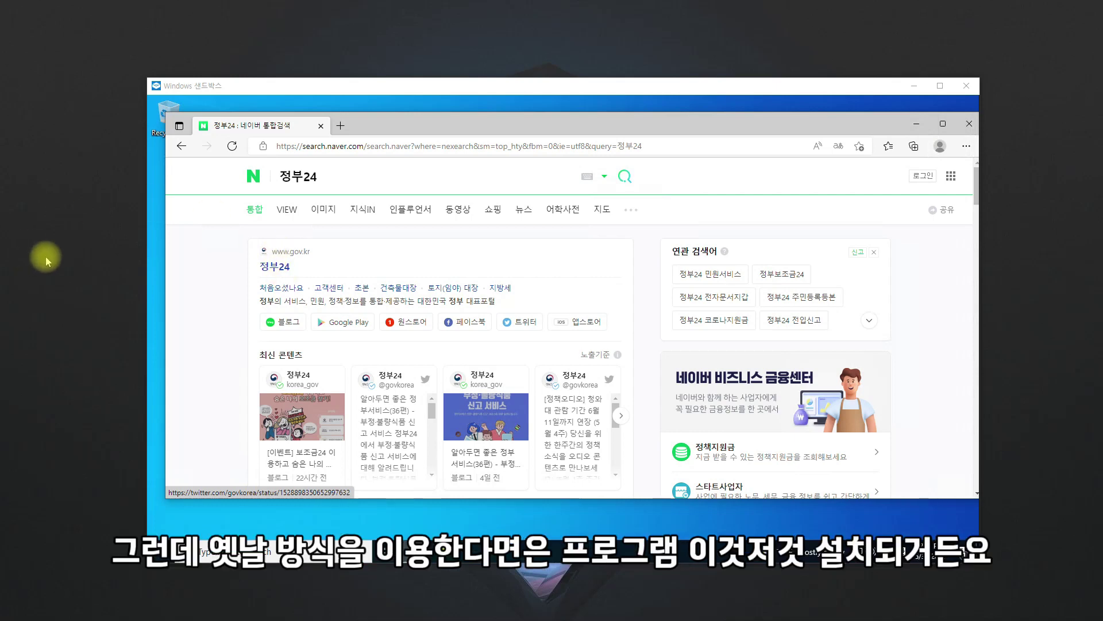
Open the 정부24 site from the Naver search results in the sandbox, and move and enlarge the sandbox window.
{"action": "left_click", "coordinate": [279, 270]}
{"action": "left_click_drag", "start_coordinate": [572, 93], "coordinate": [485, 38]}
{"action": "left_click_drag", "start_coordinate": [888, 508], "coordinate": [1034, 618]}
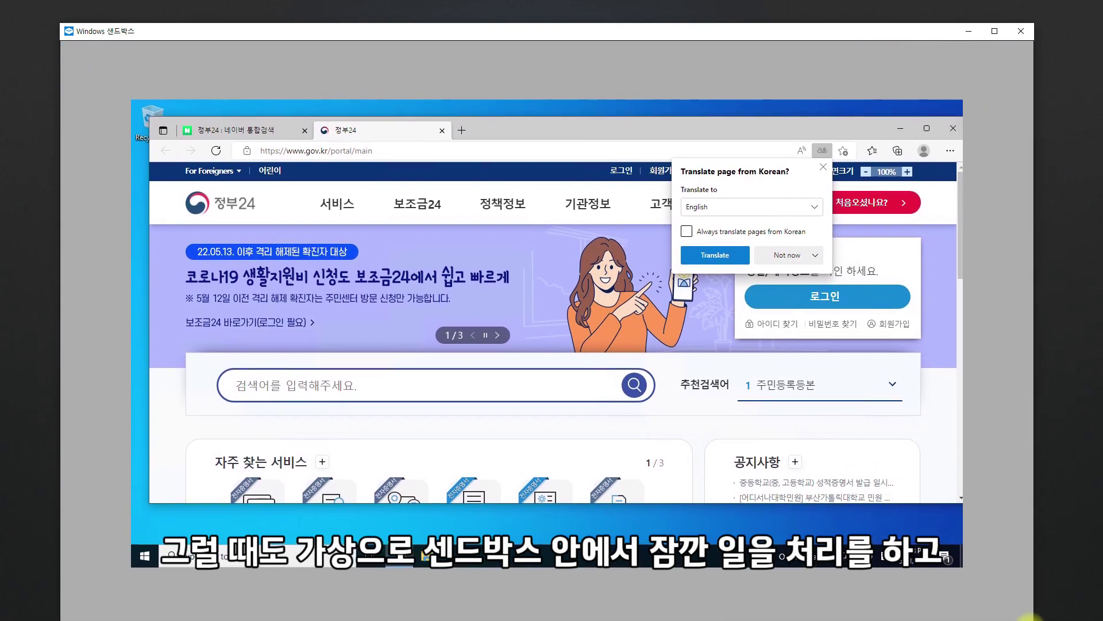
{"action": "left_click_drag", "start_coordinate": [428, 74], "coordinate": [463, 139]}
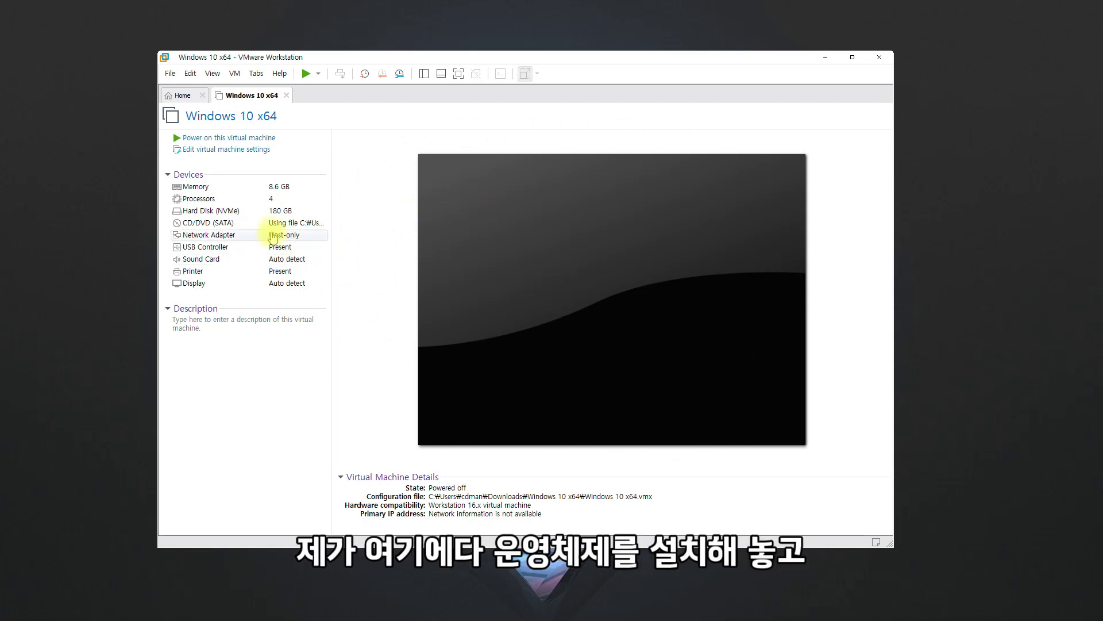
Set the network adapter of the Windows 10 x64 virtual machine to Host-only in VMware Workstation.
{"action": "right_click", "coordinate": [260, 100]}
{"action": "left_click", "coordinate": [291, 246]}
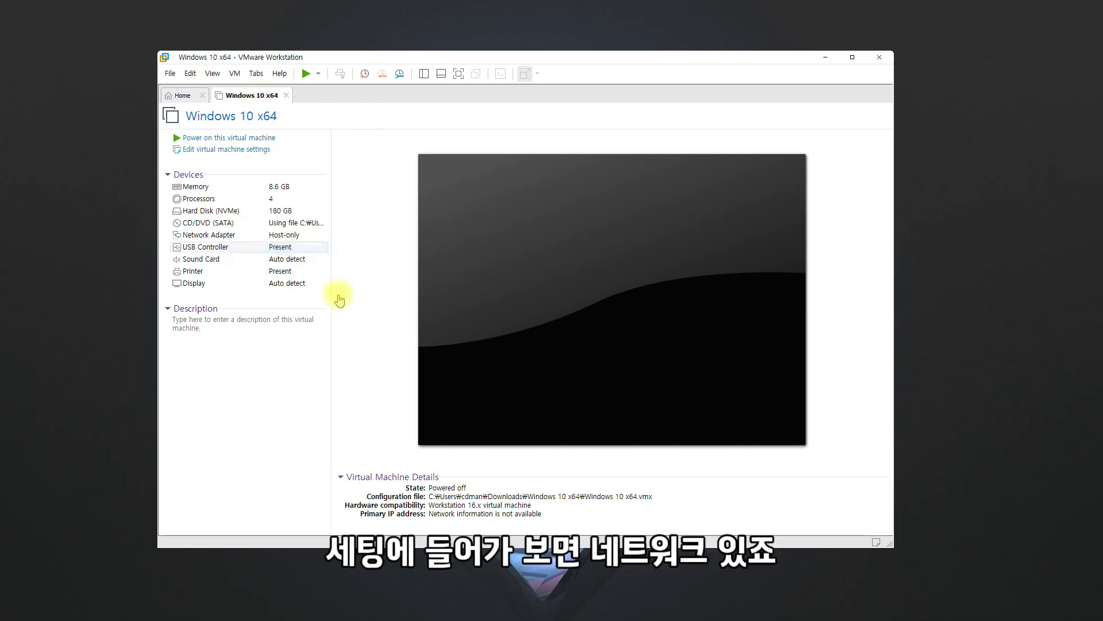
{"action": "left_click", "coordinate": [364, 184]}
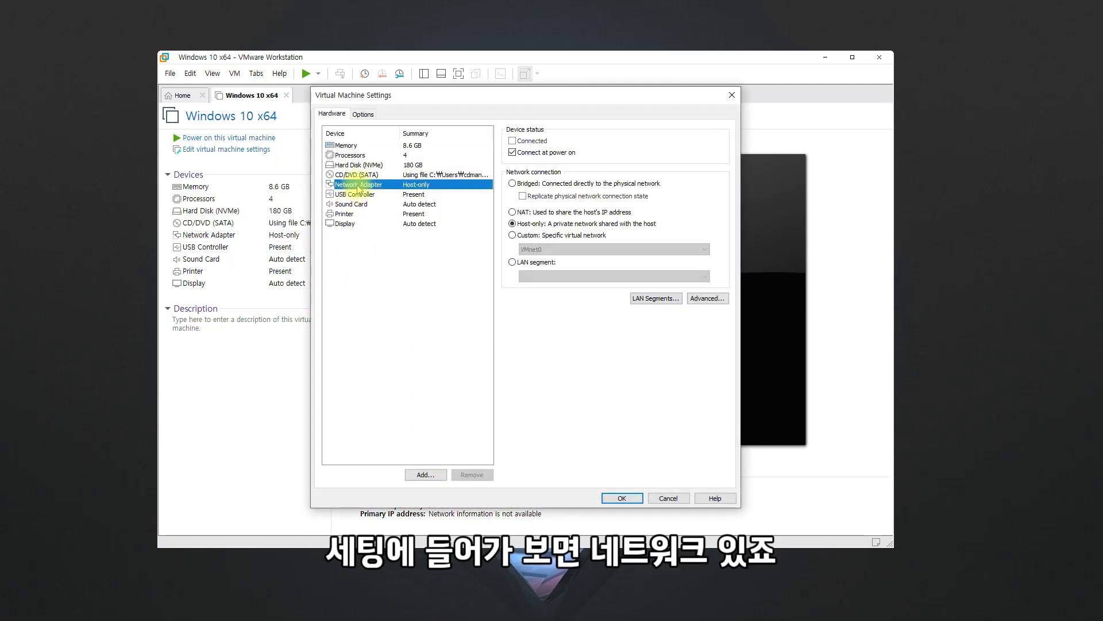
{"action": "left_click", "coordinate": [517, 216]}
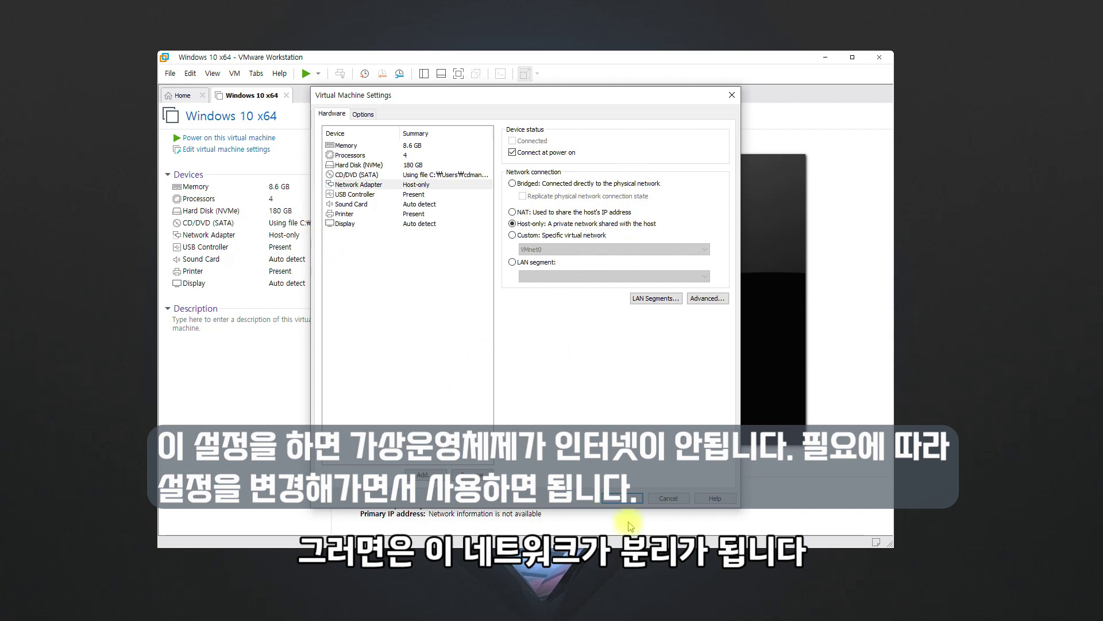
{"action": "left_click", "coordinate": [633, 498]}
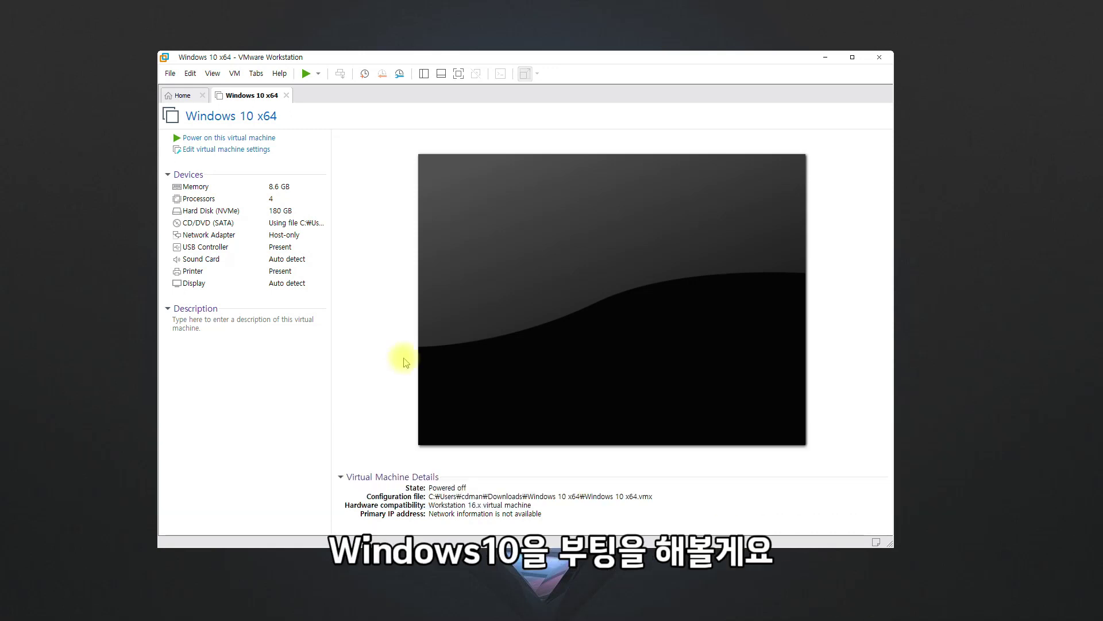
Power on the Windows 10 x64 virtual machine and reposition the VMware window so the guest screen is fully in view.
{"action": "left_click", "coordinate": [309, 77]}
{"action": "left_click_drag", "start_coordinate": [365, 51], "coordinate": [455, 69]}
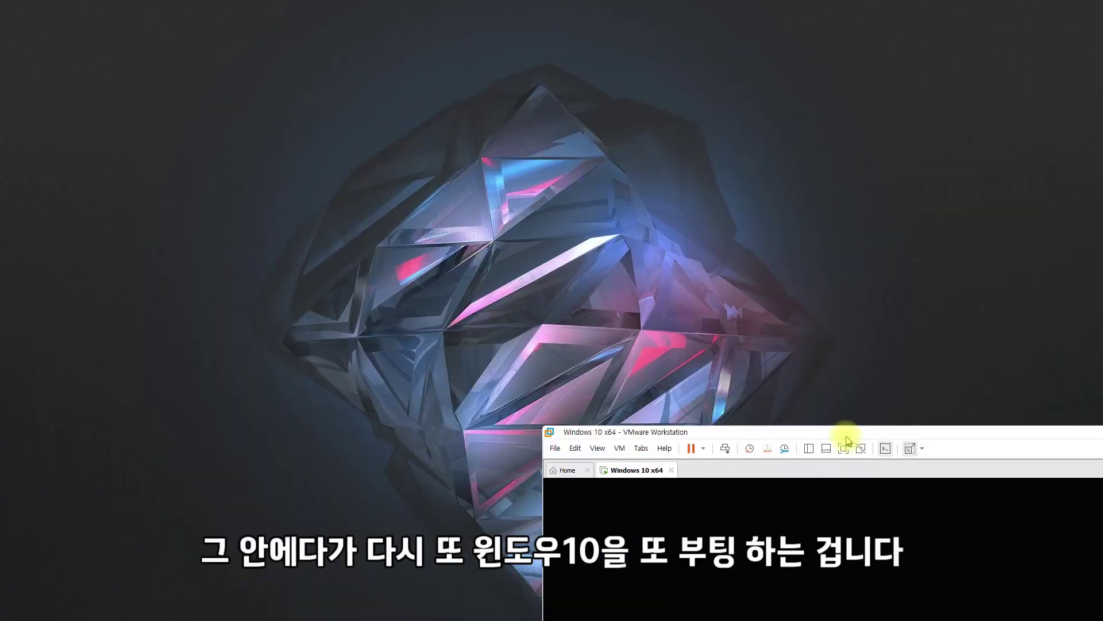
{"action": "left_click_drag", "start_coordinate": [845, 439], "coordinate": [482, 60]}
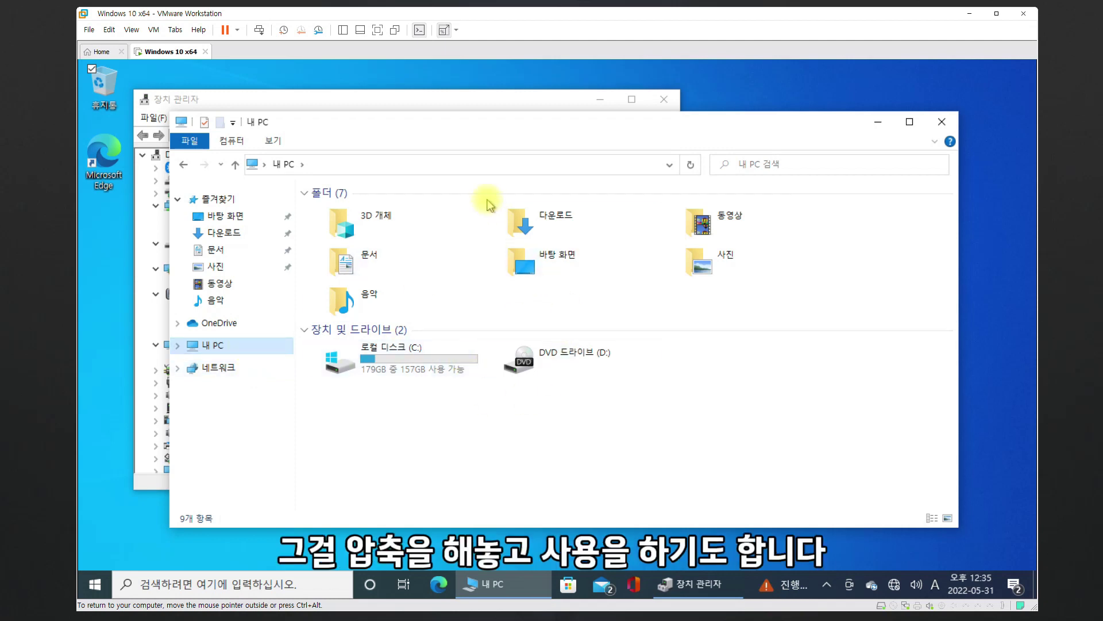
Bring the guest's Device Manager forward and examine its IDE ATA/ATAPI controller, DVD/CD-ROM drive, battery and universal serial bus controller devices.
{"action": "left_click_drag", "start_coordinate": [520, 131], "coordinate": [578, 159]}
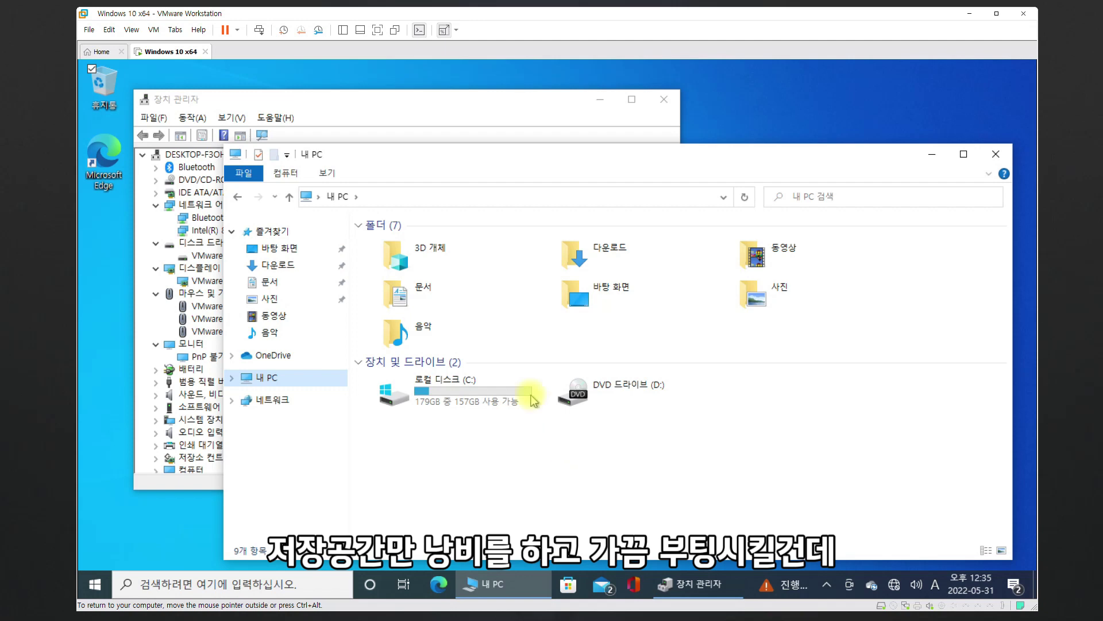
{"action": "mouse_move", "coordinate": [573, 157]}
{"action": "left_mouse_down"}
{"action": "mouse_move", "coordinate": [582, 245]}
{"action": "mouse_move", "coordinate": [561, 122]}
{"action": "mouse_move", "coordinate": [577, 157]}
{"action": "left_mouse_up"}
{"action": "left_click_drag", "start_coordinate": [482, 105], "coordinate": [435, 82]}
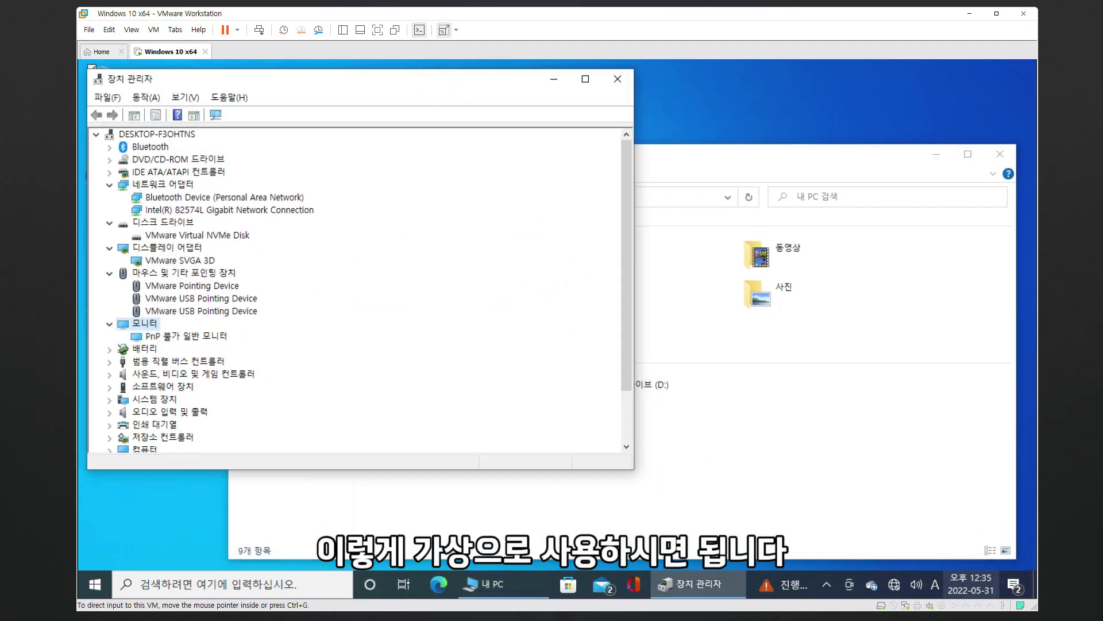
{"action": "left_click_drag", "start_coordinate": [360, 77], "coordinate": [458, 92]}
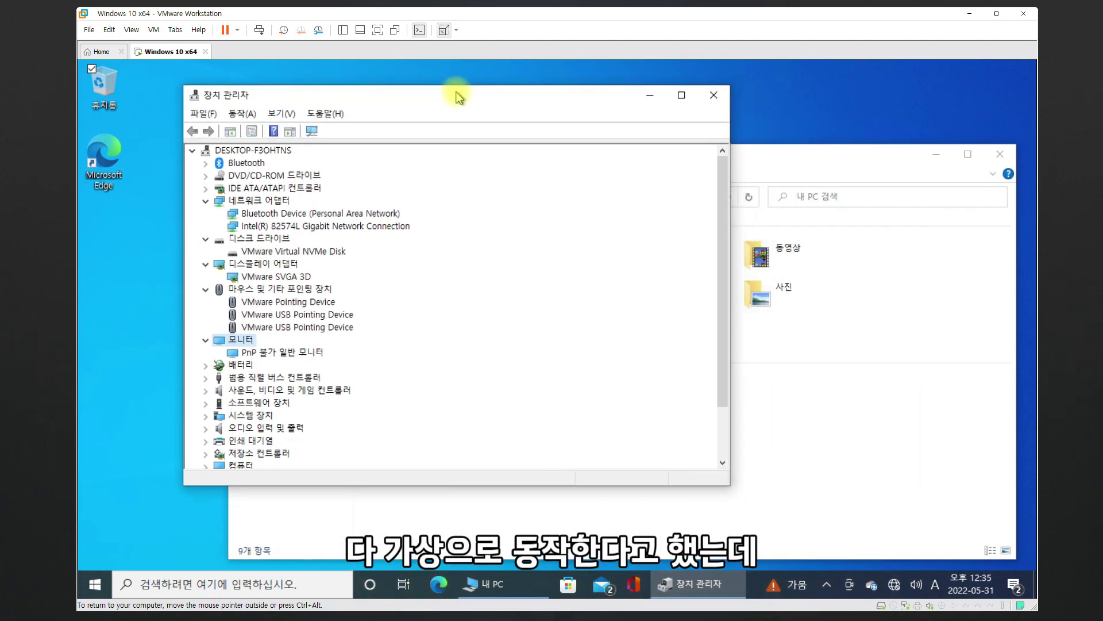
{"action": "double_click", "coordinate": [269, 189]}
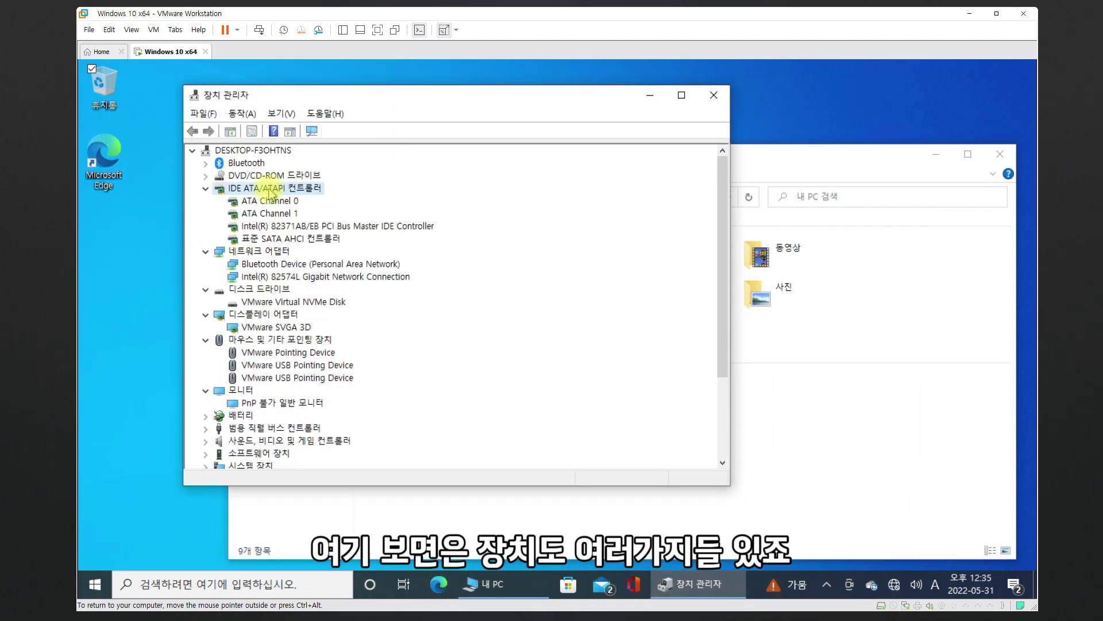
{"action": "double_click", "coordinate": [274, 176]}
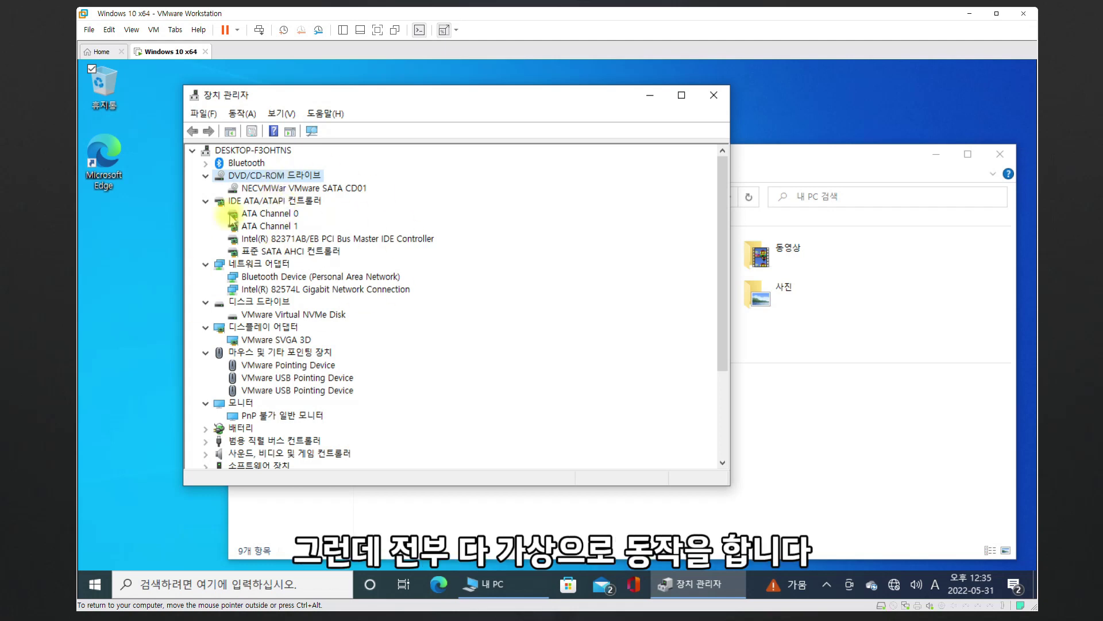
{"action": "scroll", "coordinate": [295, 406], "scroll_direction": "down", "scroll_amount": 4}
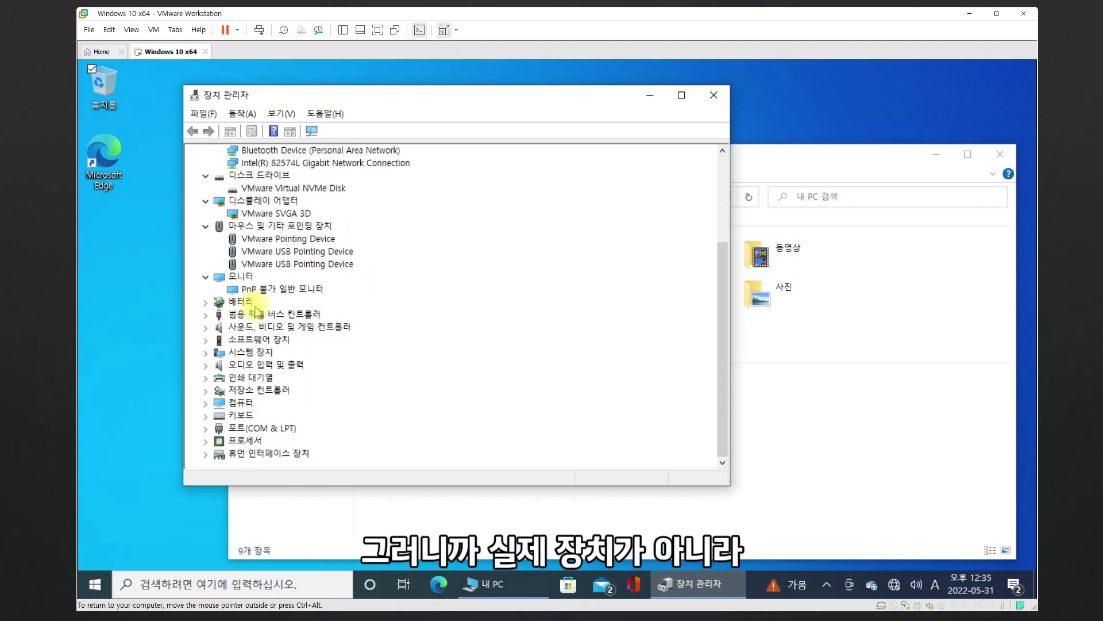
{"action": "double_click", "coordinate": [244, 305]}
{"action": "double_click", "coordinate": [286, 327]}
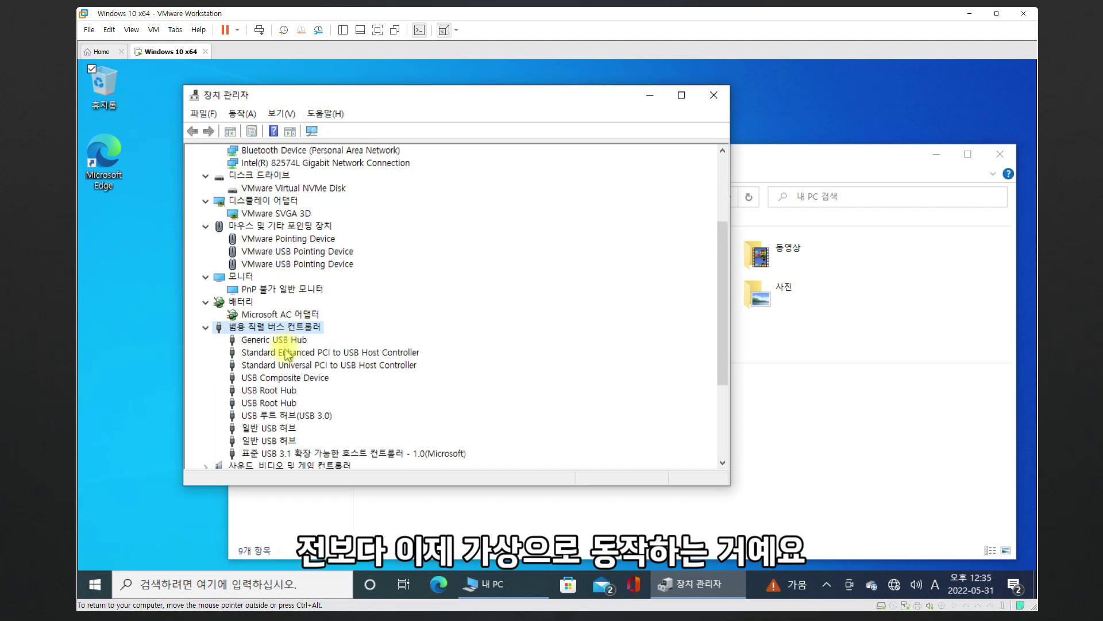
Uninstall the first USB Root Hub device in the virtual machine and move the Device Manager window aside.
{"action": "left_click", "coordinate": [275, 352]}
{"action": "right_click", "coordinate": [265, 391]}
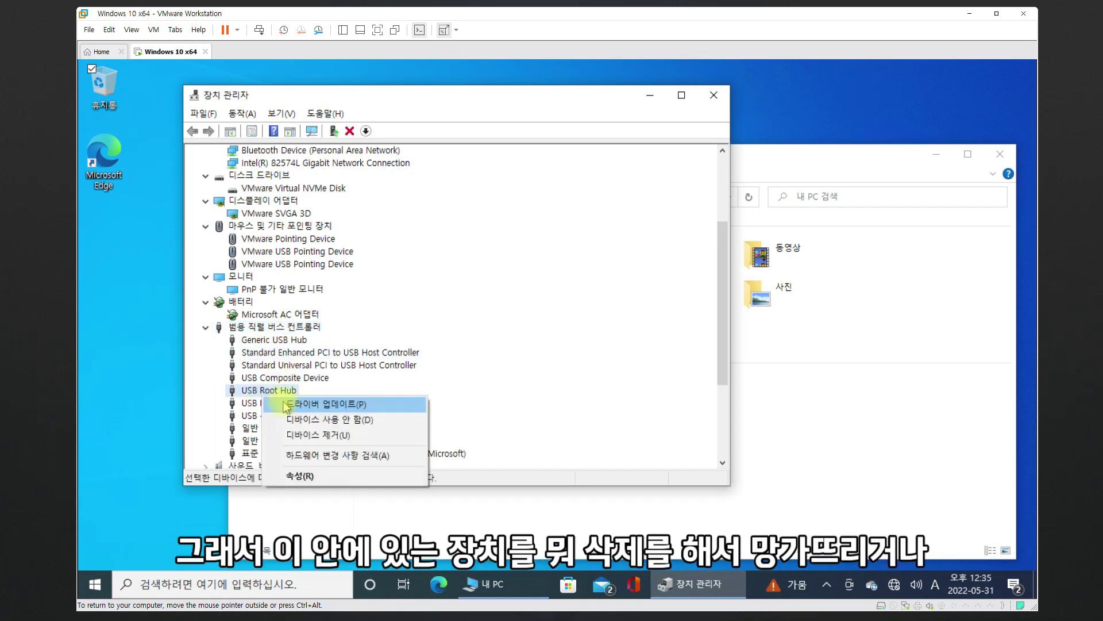
{"action": "left_click", "coordinate": [321, 436]}
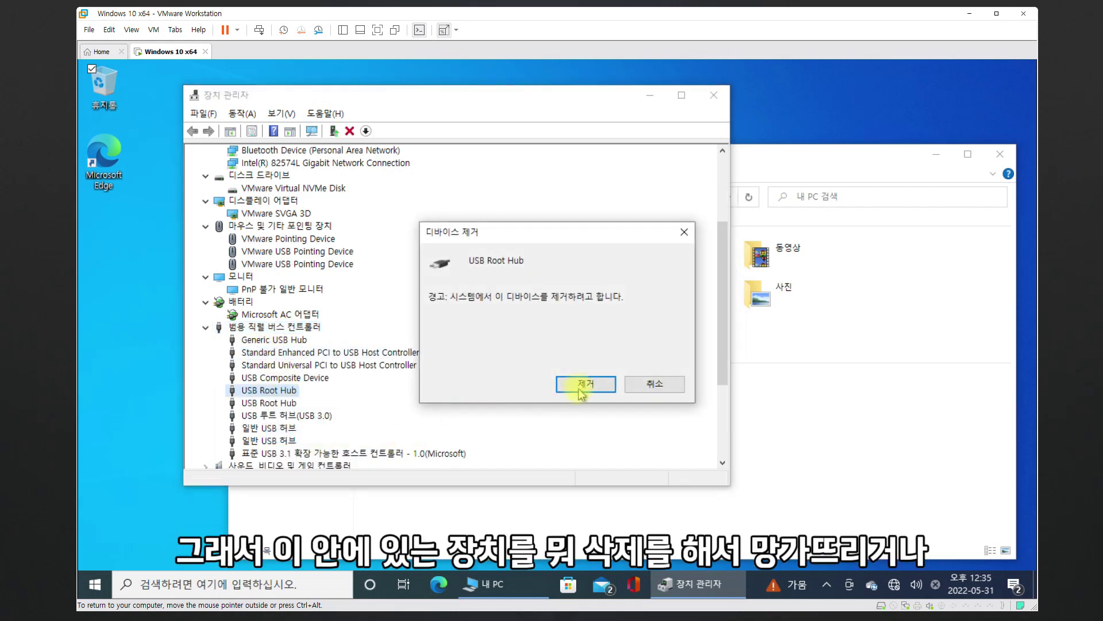
{"action": "left_click", "coordinate": [571, 388]}
{"action": "left_click_drag", "start_coordinate": [601, 100], "coordinate": [534, 93]}
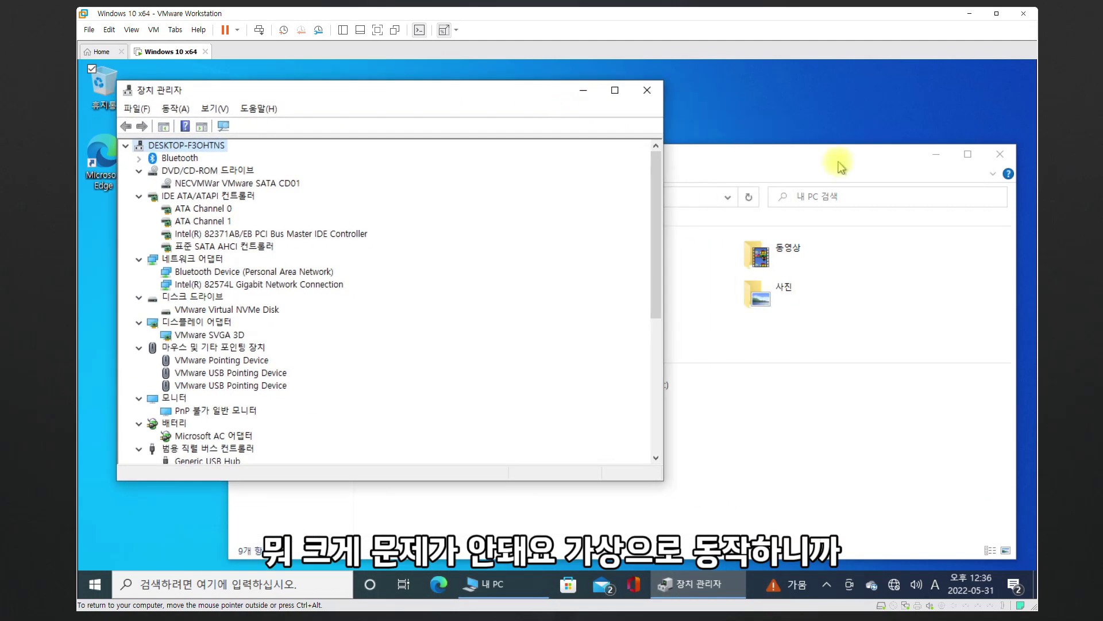
Open local disk C: in the virtual machine, select all its folders, and view the delete option without applying it.
{"action": "left_click_drag", "start_coordinate": [837, 163], "coordinate": [819, 126]}
{"action": "double_click", "coordinate": [463, 368]}
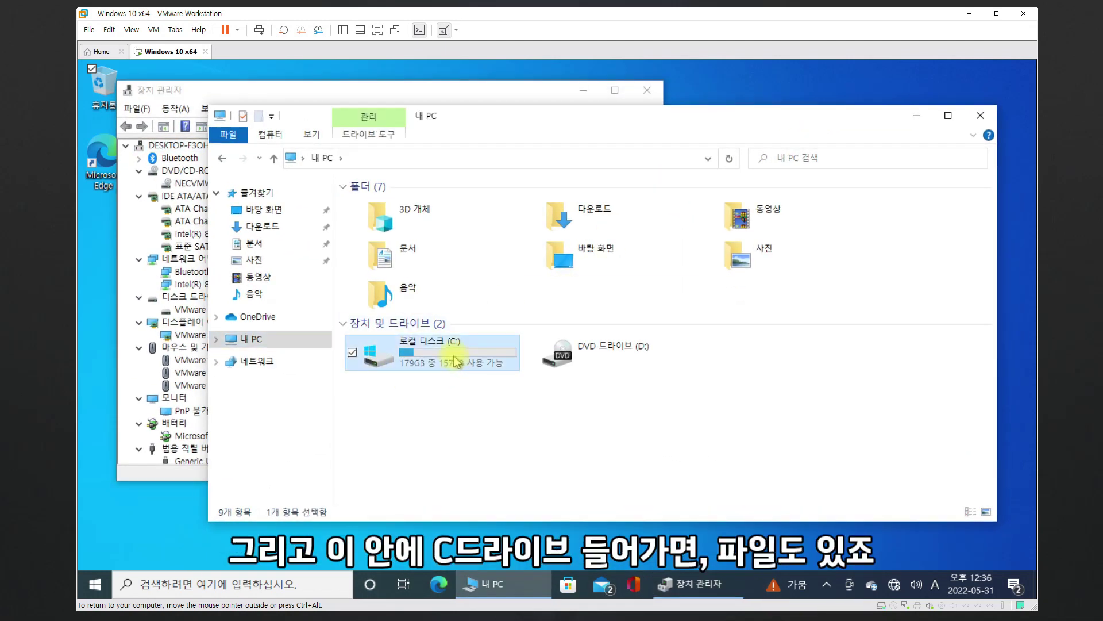
{"action": "left_click_drag", "start_coordinate": [529, 322], "coordinate": [372, 235]}
{"action": "left_click_drag", "start_coordinate": [498, 321], "coordinate": [408, 249]}
{"action": "right_click", "coordinate": [407, 248]}
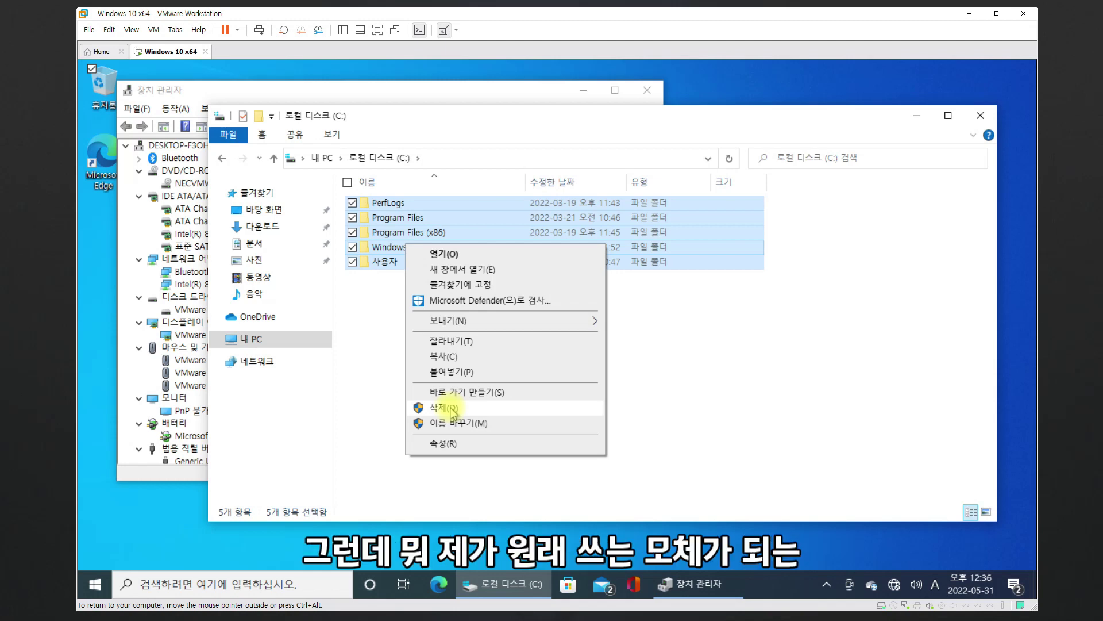
{"action": "left_click", "coordinate": [728, 390]}
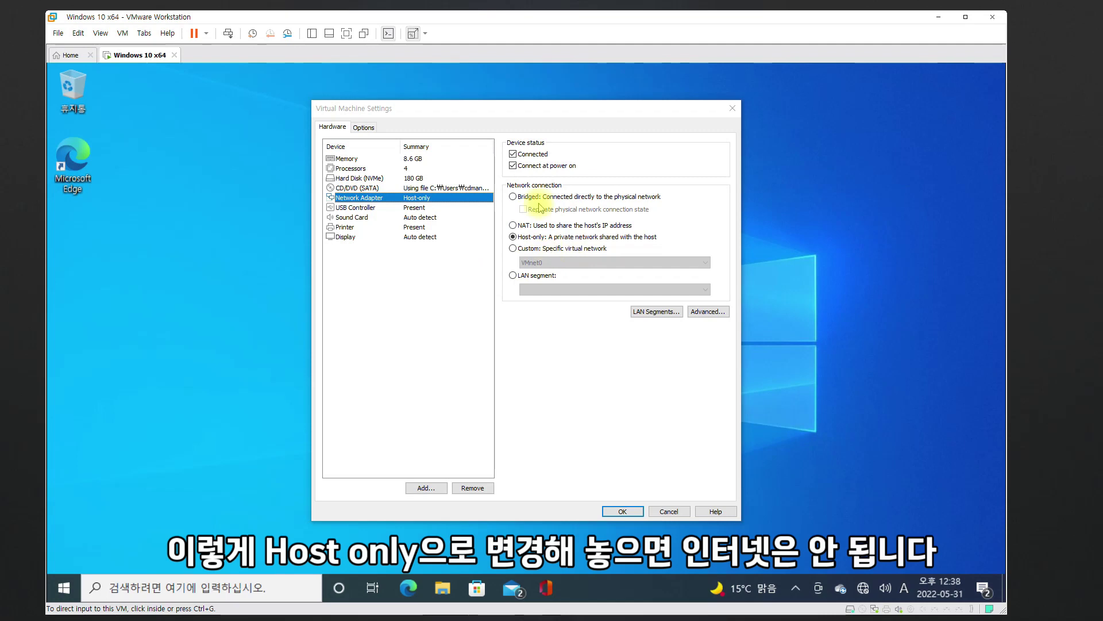
Check the network adapter's connection options in the virtual machine settings and close the window.
{"action": "left_click_drag", "start_coordinate": [484, 105], "coordinate": [449, 99]}
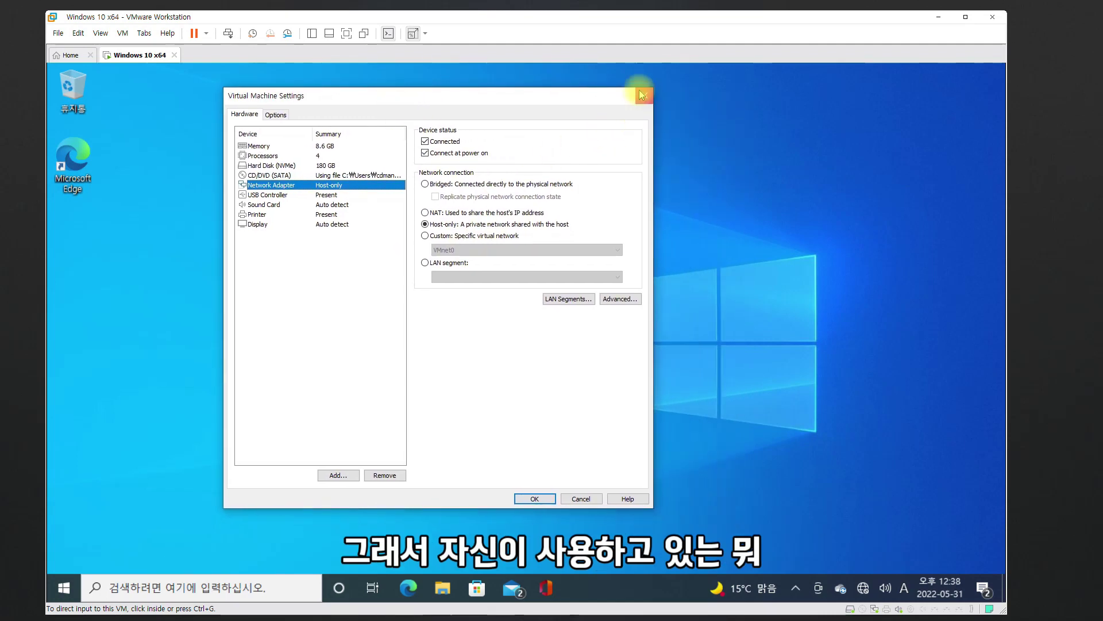
{"action": "key", "text": "Return"}
{"action": "left_click", "coordinate": [332, 208]}
{"action": "left_click_drag", "start_coordinate": [175, 123], "coordinate": [598, 446]}
{"action": "left_click_drag", "start_coordinate": [240, 173], "coordinate": [567, 465]}
{"action": "left_click_drag", "start_coordinate": [288, 207], "coordinate": [553, 440]}
{"action": "left_click_drag", "start_coordinate": [267, 184], "coordinate": [502, 405]}
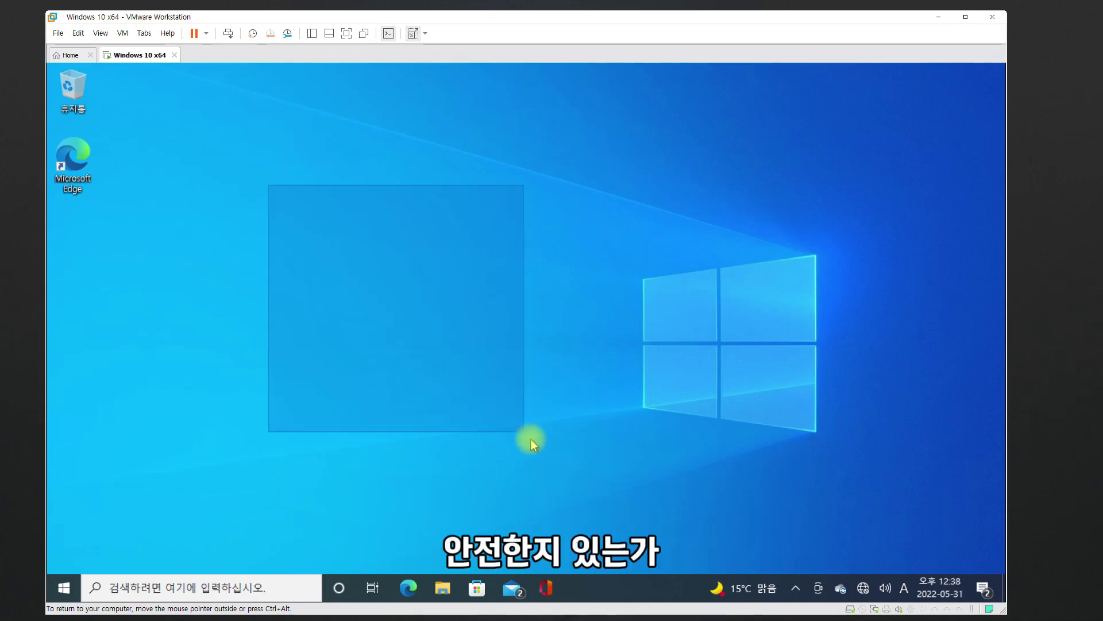
{"action": "left_click_drag", "start_coordinate": [269, 207], "coordinate": [533, 449]}
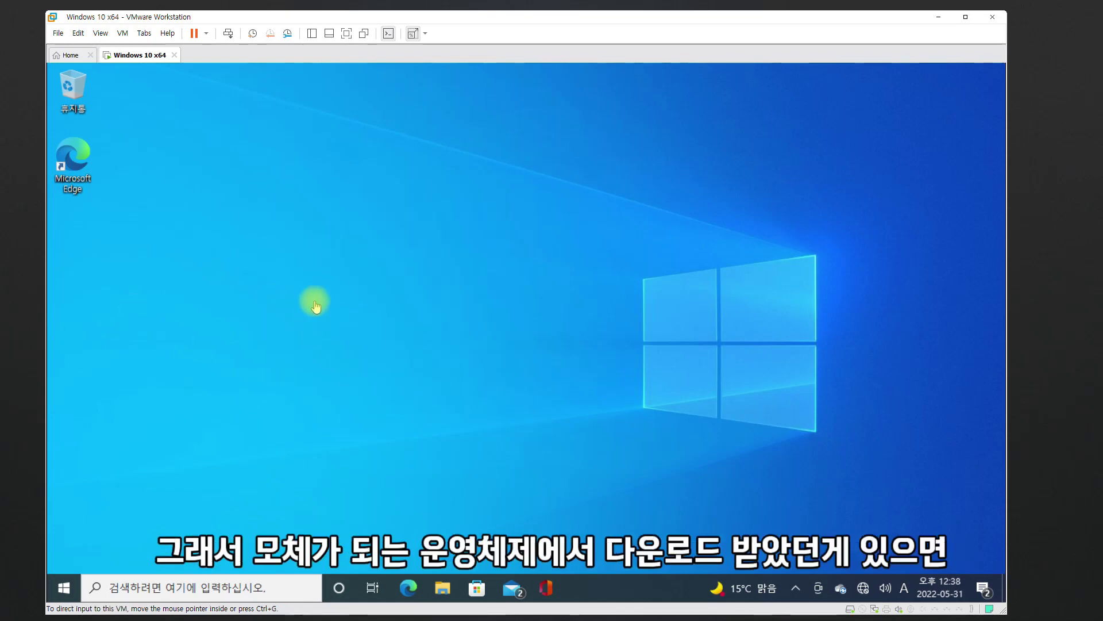
Paste 11.jpg onto the virtual machine's desktop and view the actions available for it.
{"action": "right_click", "coordinate": [447, 319]}
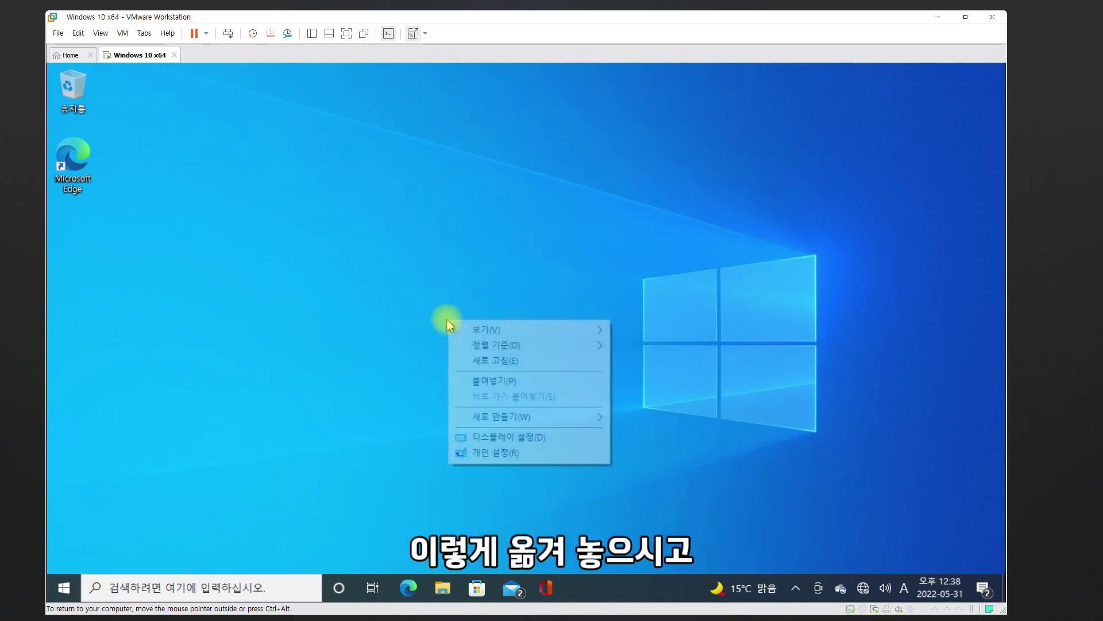
{"action": "left_click", "coordinate": [476, 383]}
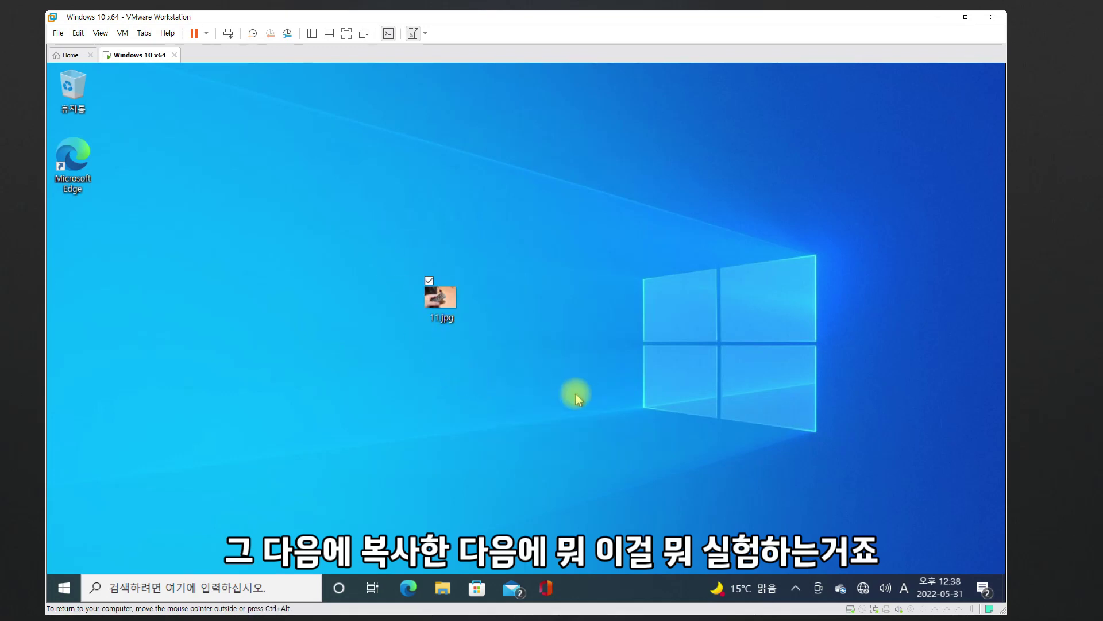
{"action": "right_click", "coordinate": [440, 296]}
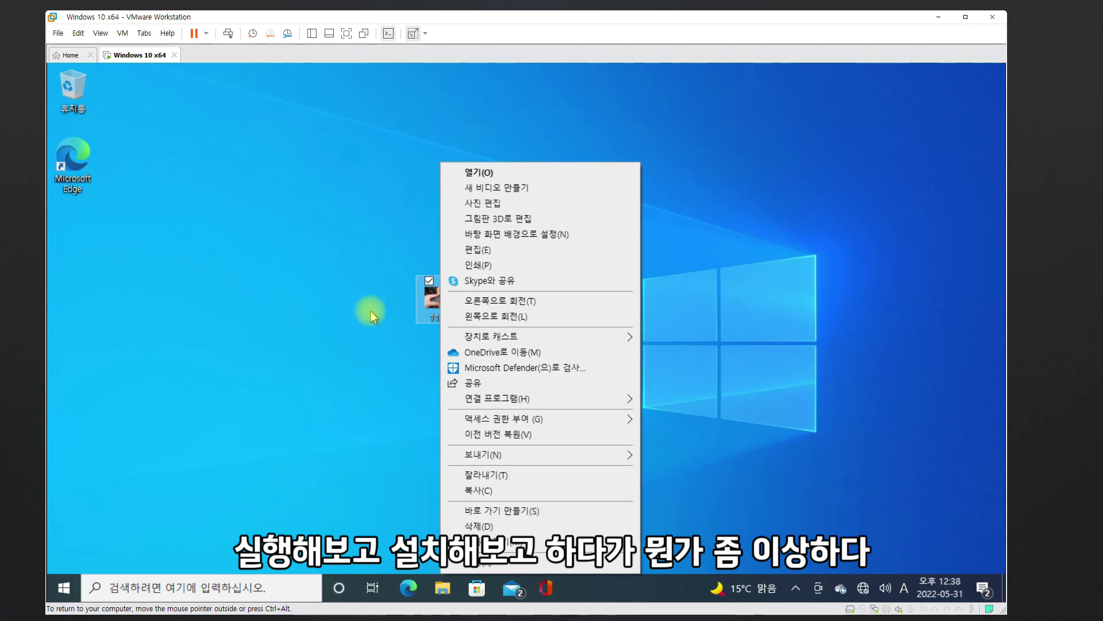
{"action": "left_click", "coordinate": [314, 289]}
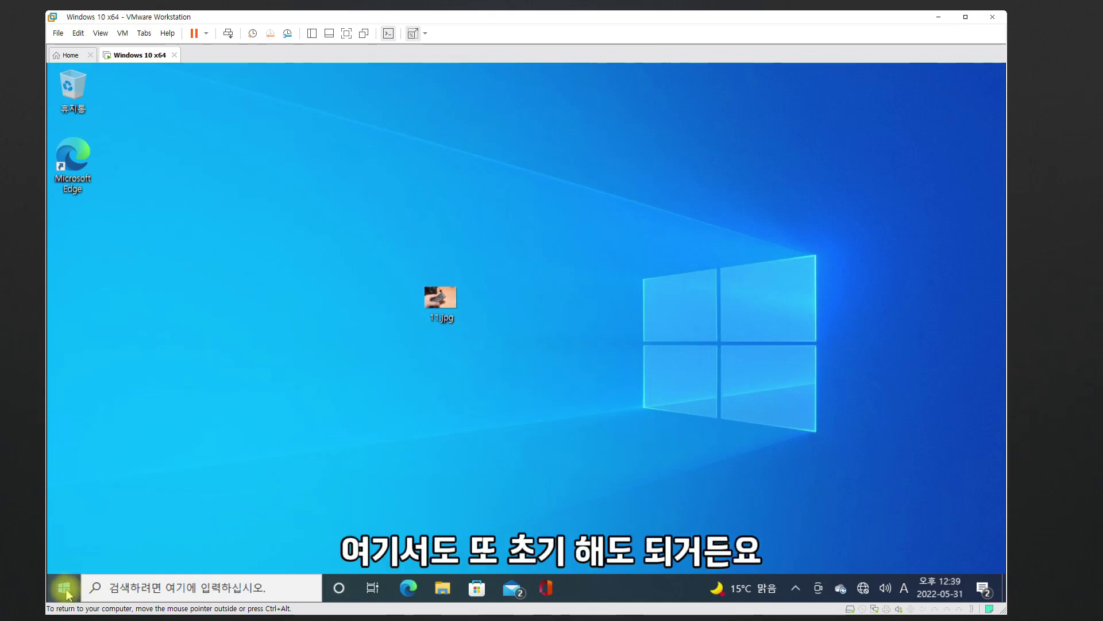
{"action": "left_click", "coordinate": [167, 584]}
{"action": "left_click", "coordinate": [766, 385]}
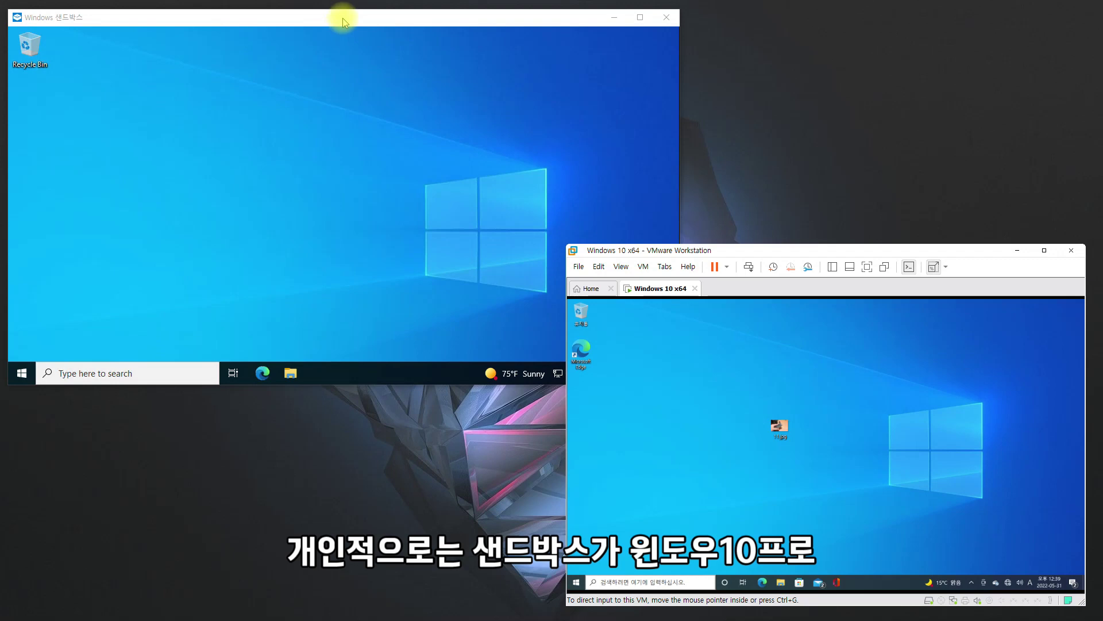
{"action": "left_click_drag", "start_coordinate": [343, 22], "coordinate": [372, 40]}
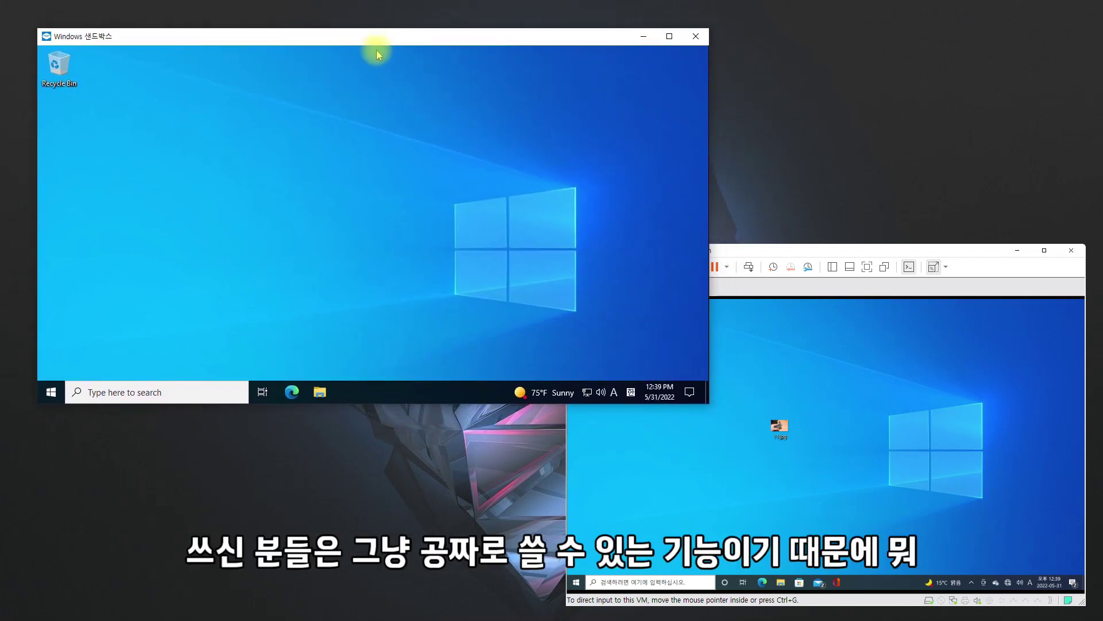
{"action": "mouse_move", "coordinate": [382, 37]}
{"action": "left_mouse_down"}
{"action": "mouse_move", "coordinate": [476, 123]}
{"action": "mouse_move", "coordinate": [361, 32]}
{"action": "left_mouse_up"}
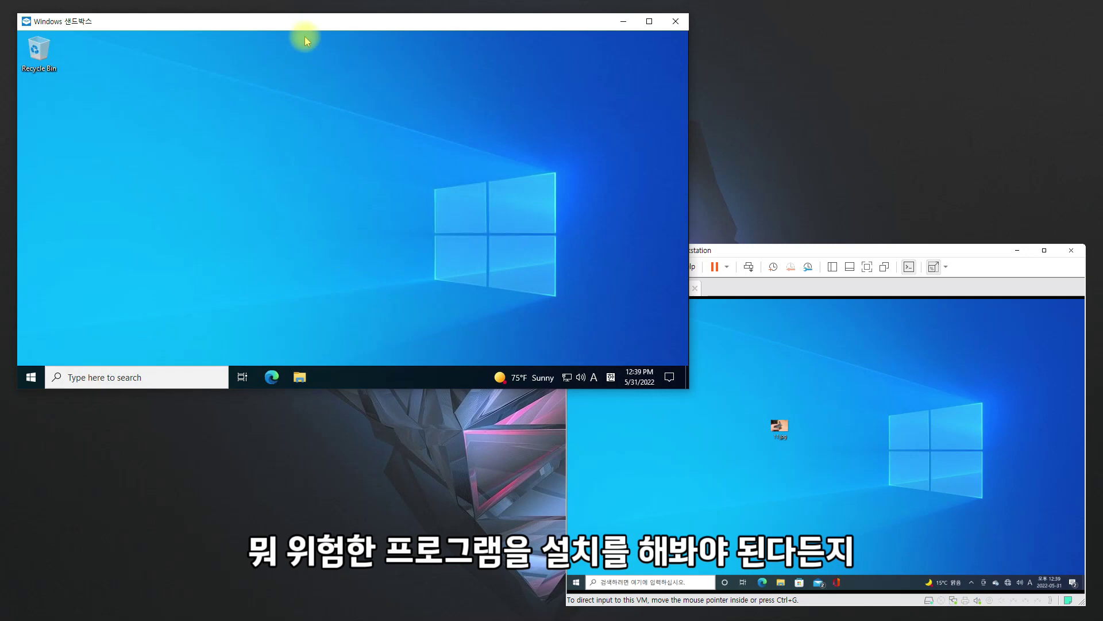
{"action": "left_click_drag", "start_coordinate": [311, 26], "coordinate": [319, 41]}
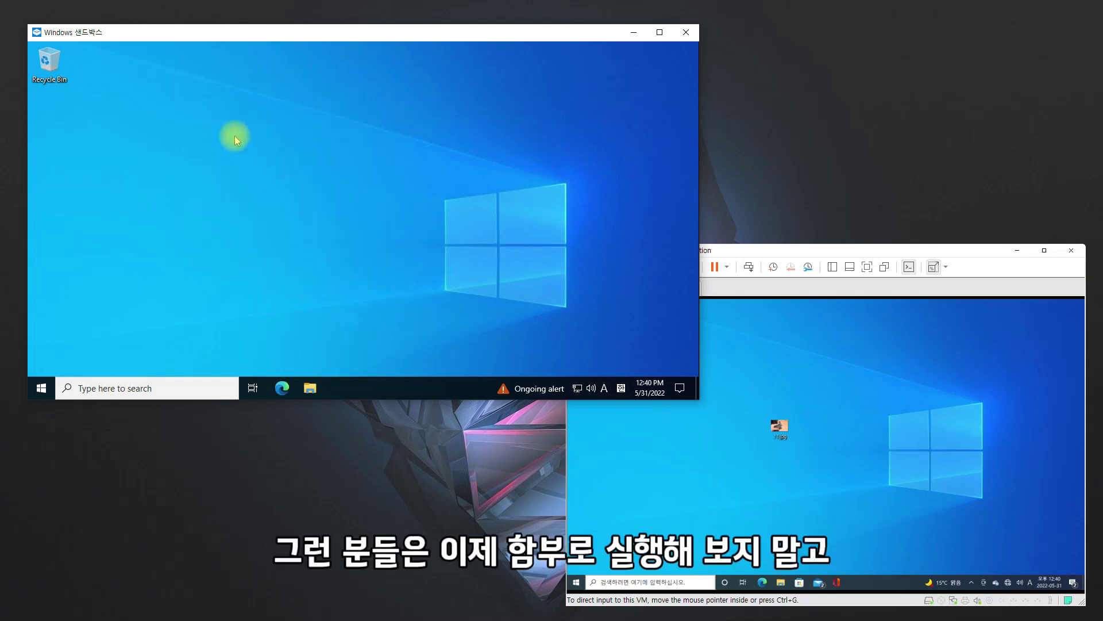
{"action": "mouse_move", "coordinate": [182, 93]}
{"action": "left_mouse_down"}
{"action": "mouse_move", "coordinate": [335, 216]}
{"action": "mouse_move", "coordinate": [210, 106]}
{"action": "mouse_move", "coordinate": [308, 189]}
{"action": "left_mouse_up"}
{"action": "left_click_drag", "start_coordinate": [216, 111], "coordinate": [299, 190]}
{"action": "left_click_drag", "start_coordinate": [237, 132], "coordinate": [333, 212]}
{"action": "left_click_drag", "start_coordinate": [209, 113], "coordinate": [330, 224]}
{"action": "left_click_drag", "start_coordinate": [197, 106], "coordinate": [280, 135]}
{"action": "mouse_move", "coordinate": [297, 39]}
{"action": "left_mouse_down"}
{"action": "mouse_move", "coordinate": [364, 143]}
{"action": "mouse_move", "coordinate": [291, 38]}
{"action": "left_mouse_up"}
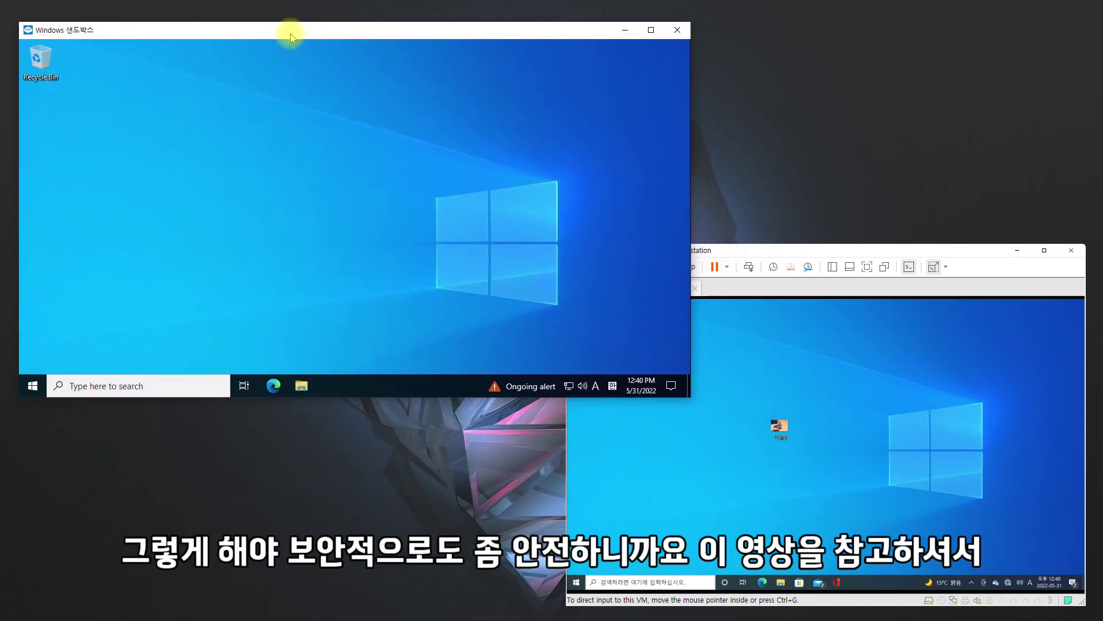